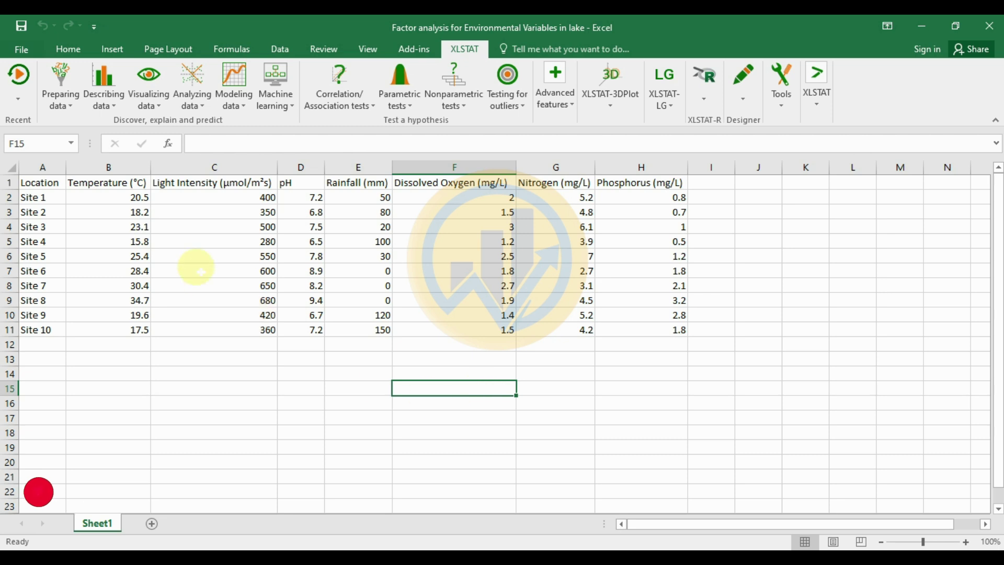
Look over the site names and measurement table, then start an XLSTAT Factor analysis.
drag(40, 199, 37, 329)
drag(108, 184, 680, 331)
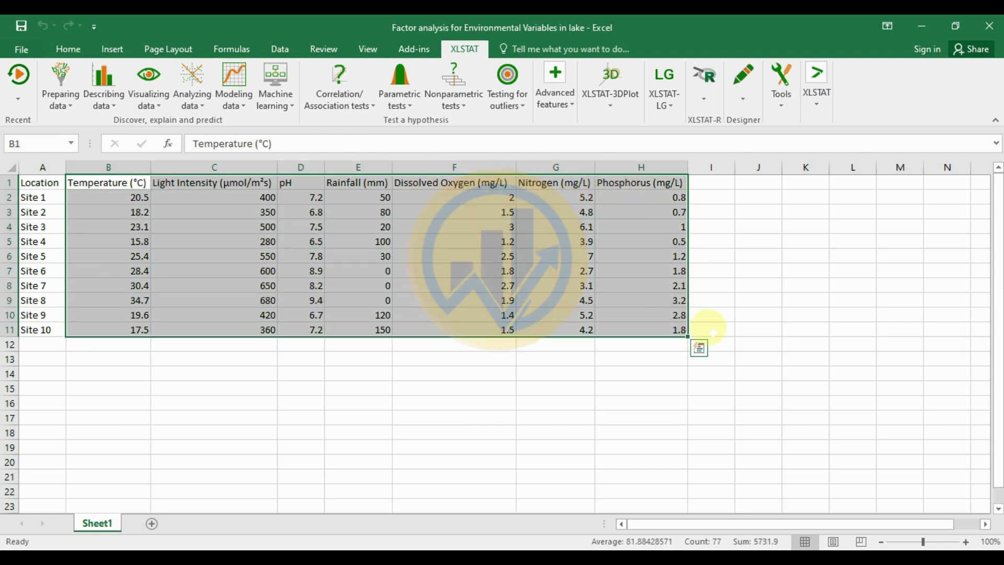
click(779, 314)
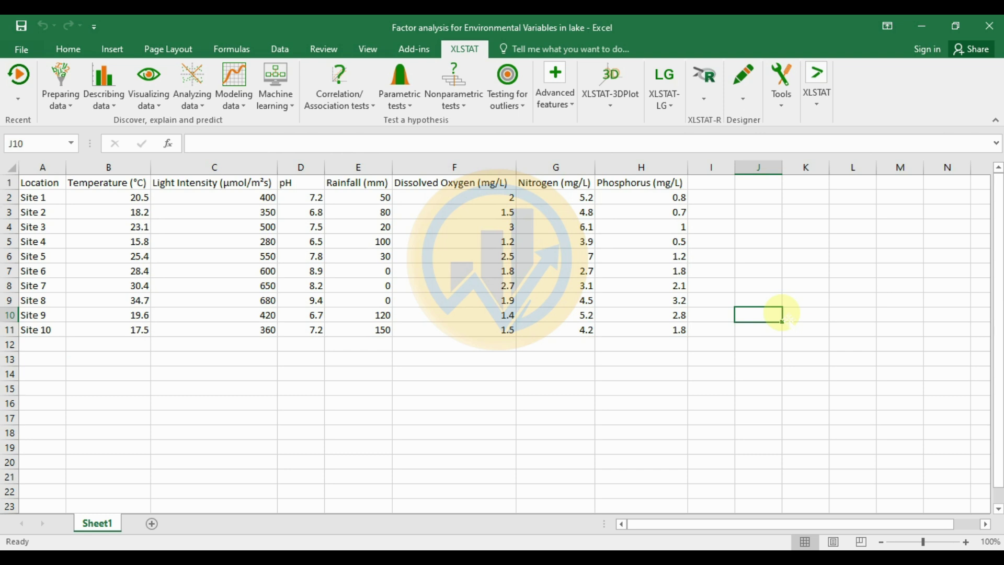
click(206, 107)
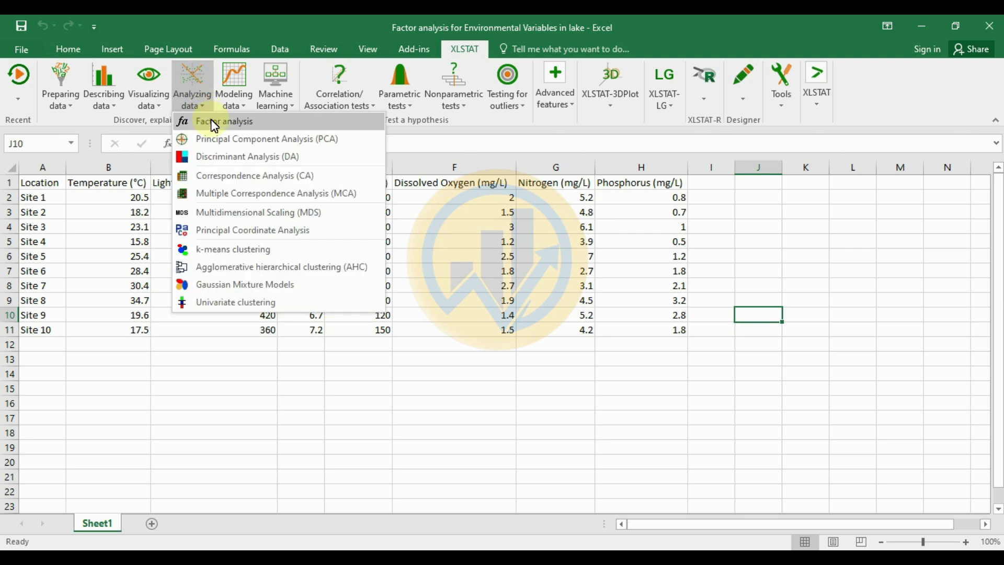
click(214, 124)
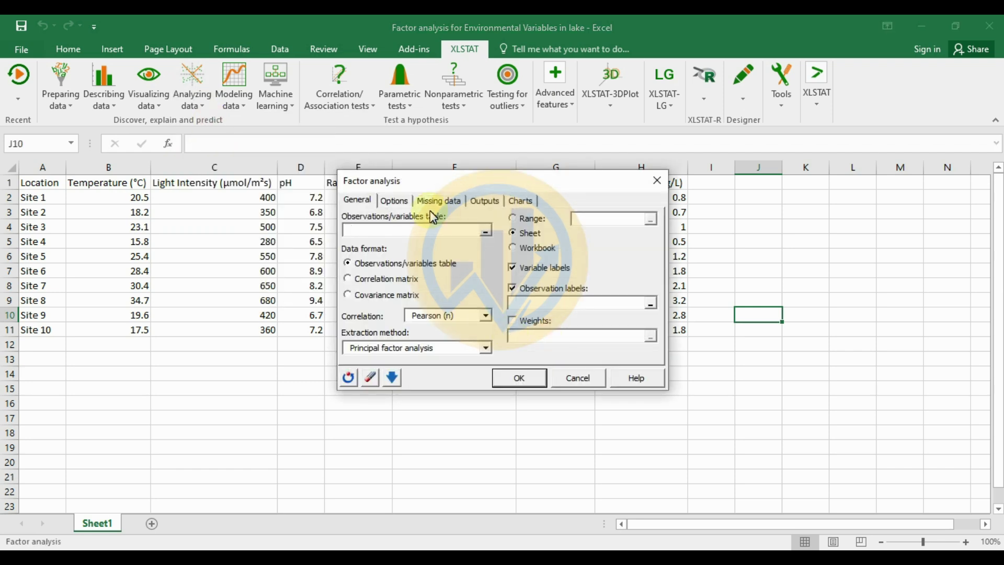
drag(418, 181, 519, 197)
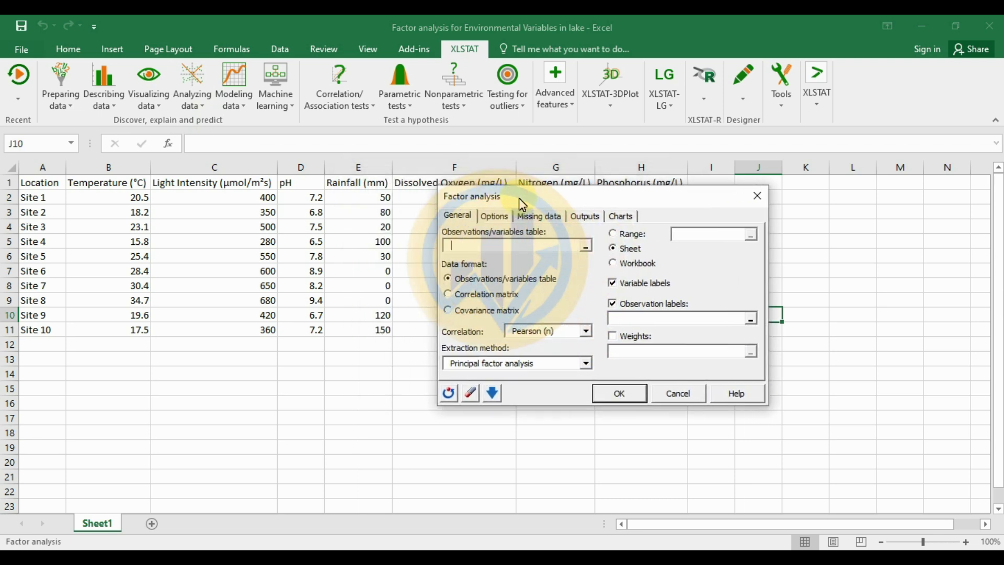
Set the Observations/variables table to B1:H11 with the range picker.
click(531, 244)
click(586, 251)
click(114, 184)
drag(114, 184, 651, 334)
click(617, 230)
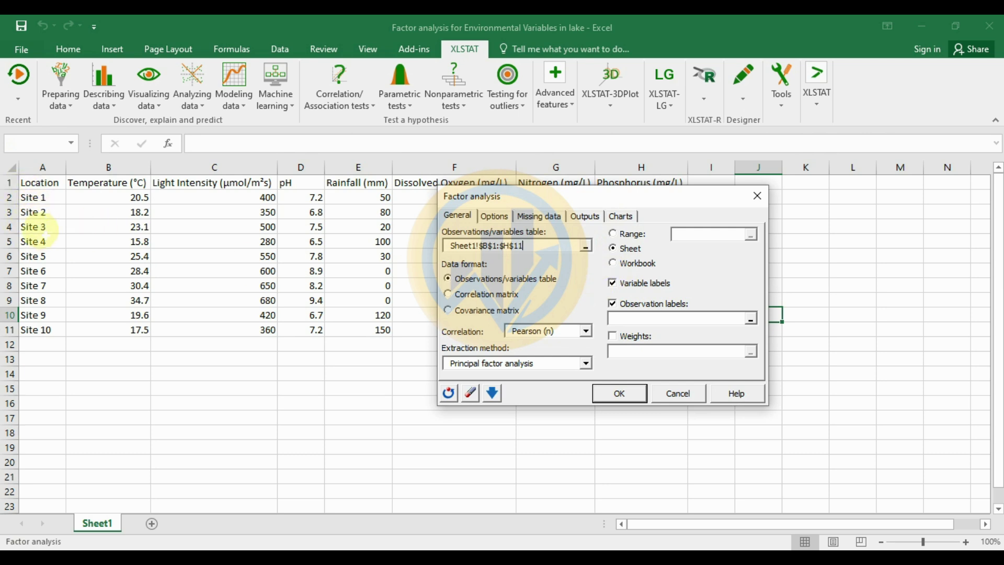
Set the Observation labels to the site names in A1:A11.
click(749, 320)
drag(33, 182, 40, 330)
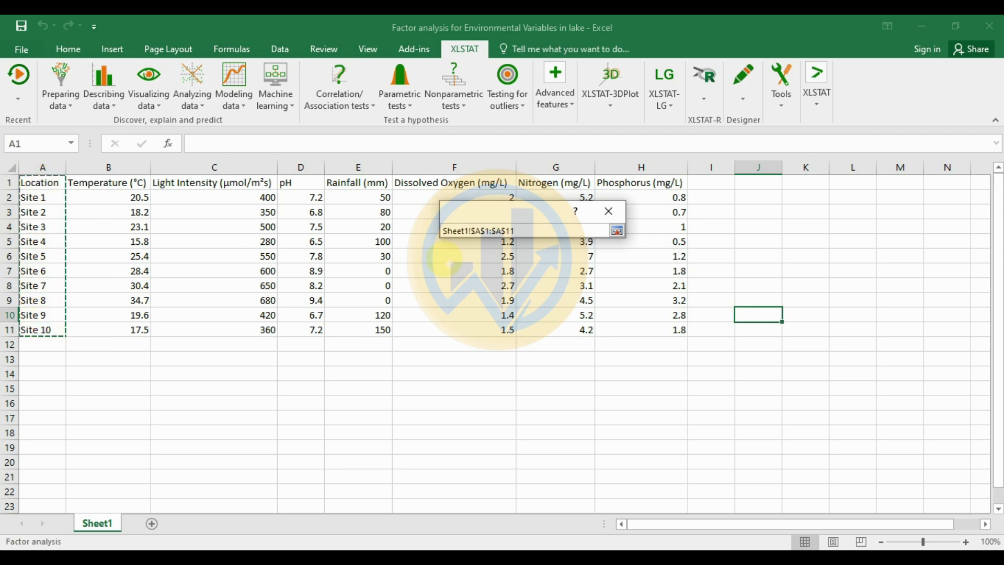
click(617, 231)
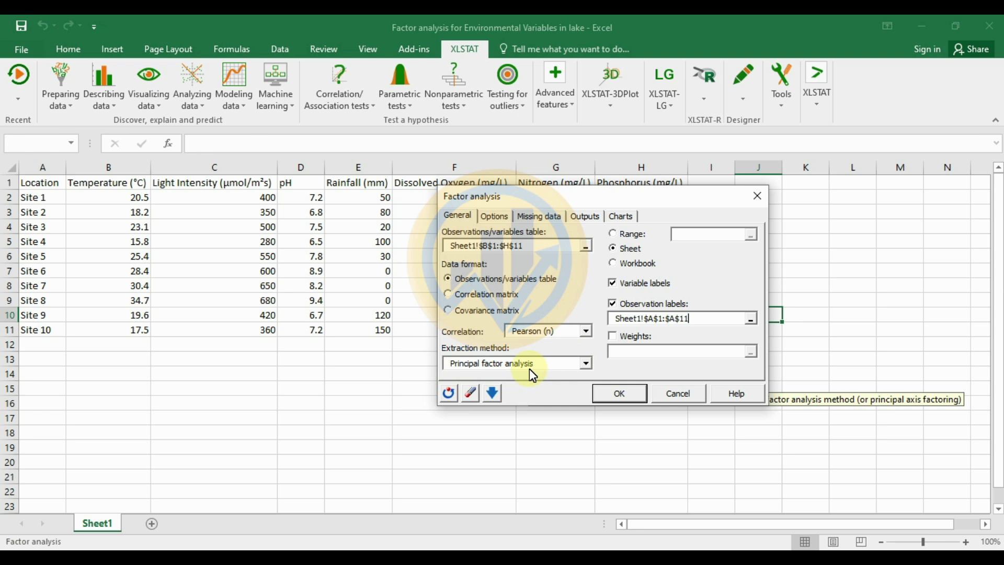
Check the 2-factor Varimax options, missing data, output tables and charts, then run the analysis.
click(494, 217)
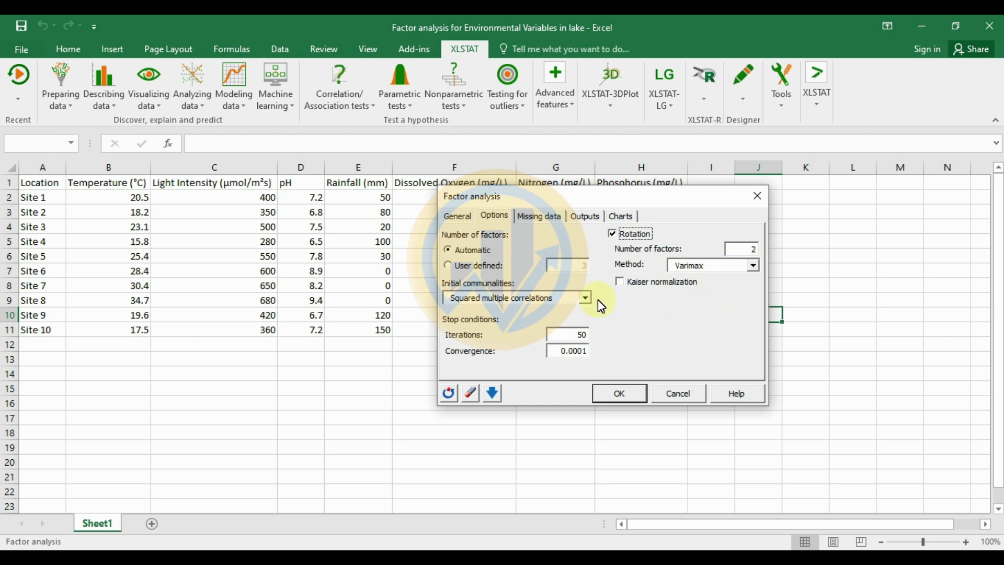
click(551, 222)
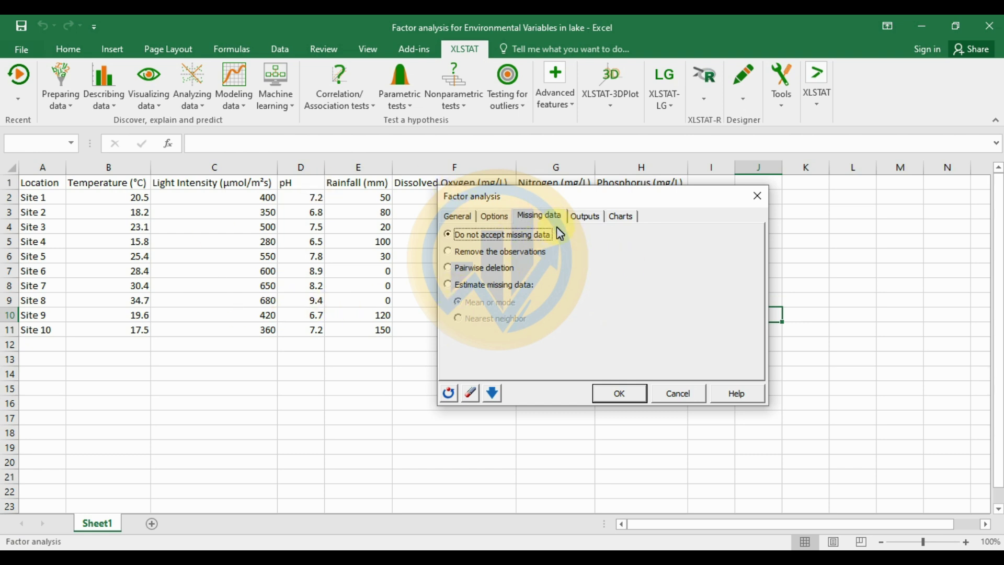
click(593, 226)
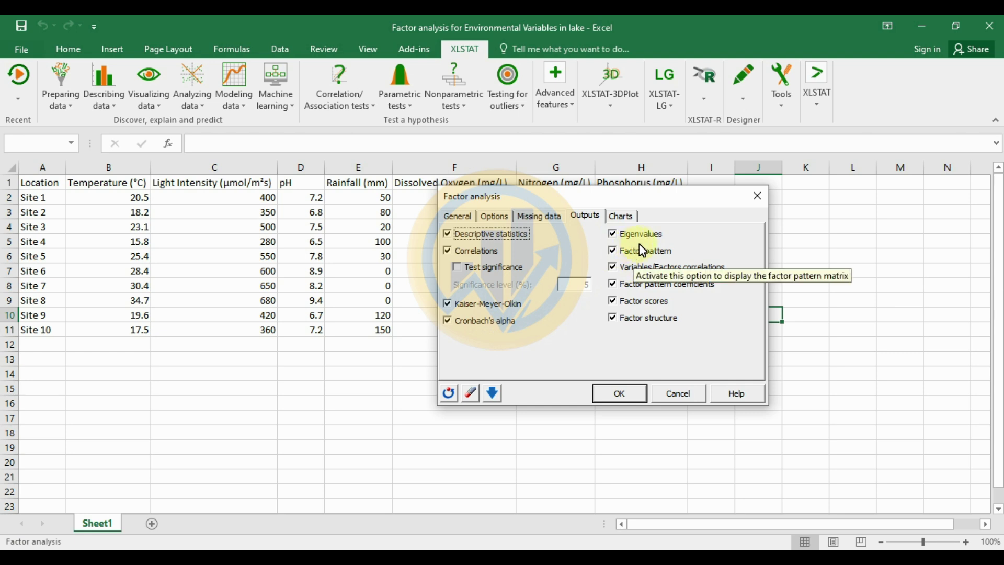
click(633, 217)
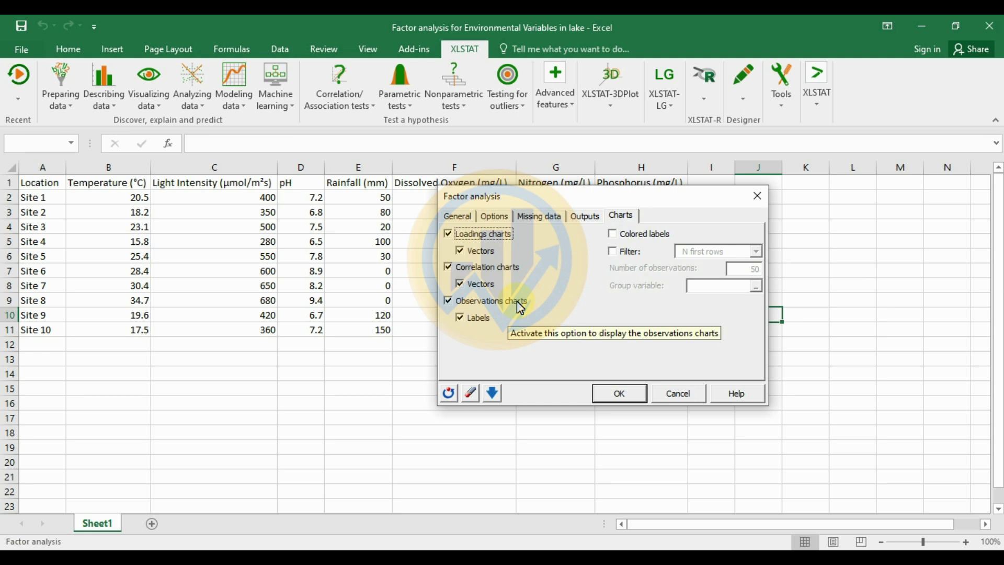
click(623, 394)
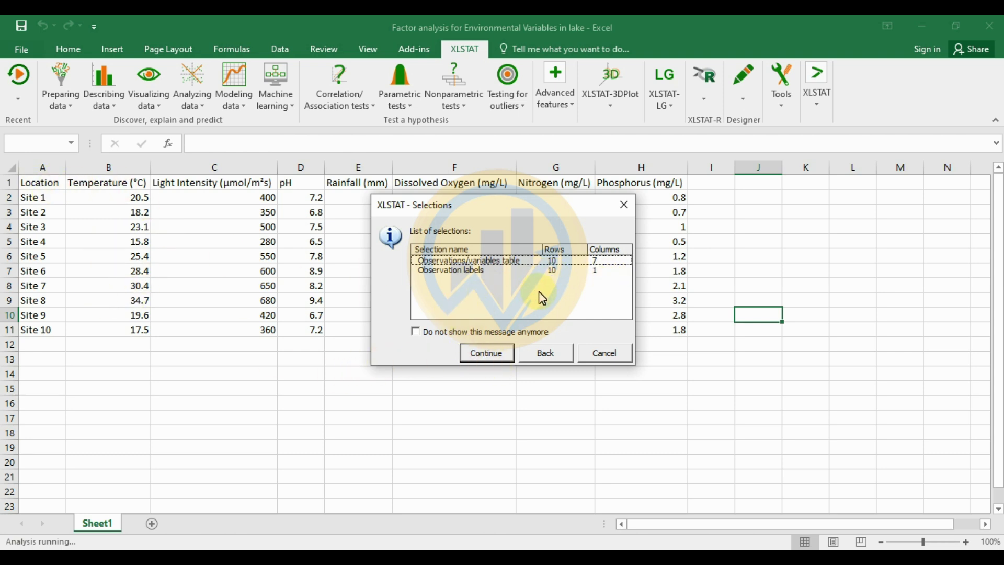
Continue past the selections check and accept F1 and F2 as chart axes.
click(486, 353)
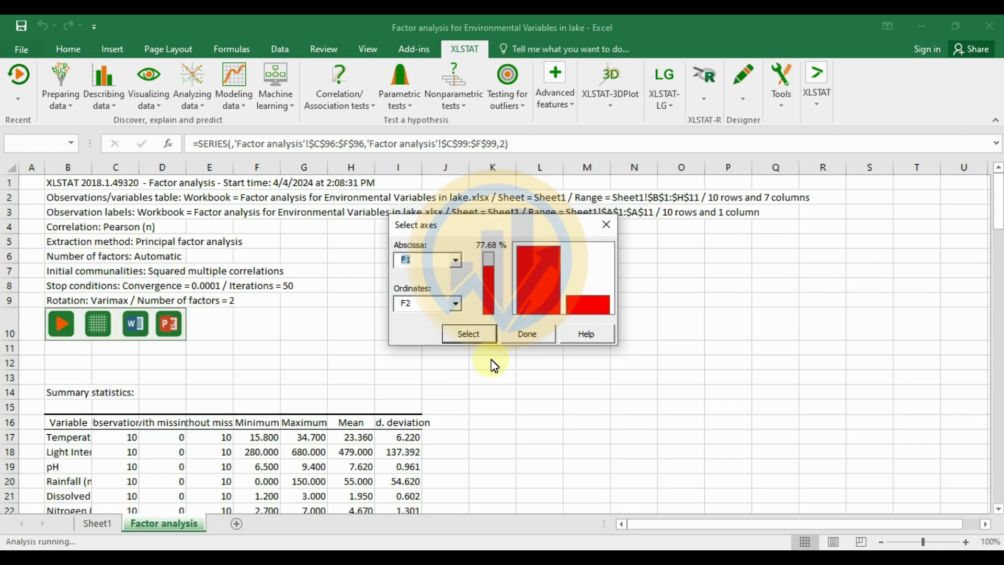
click(542, 338)
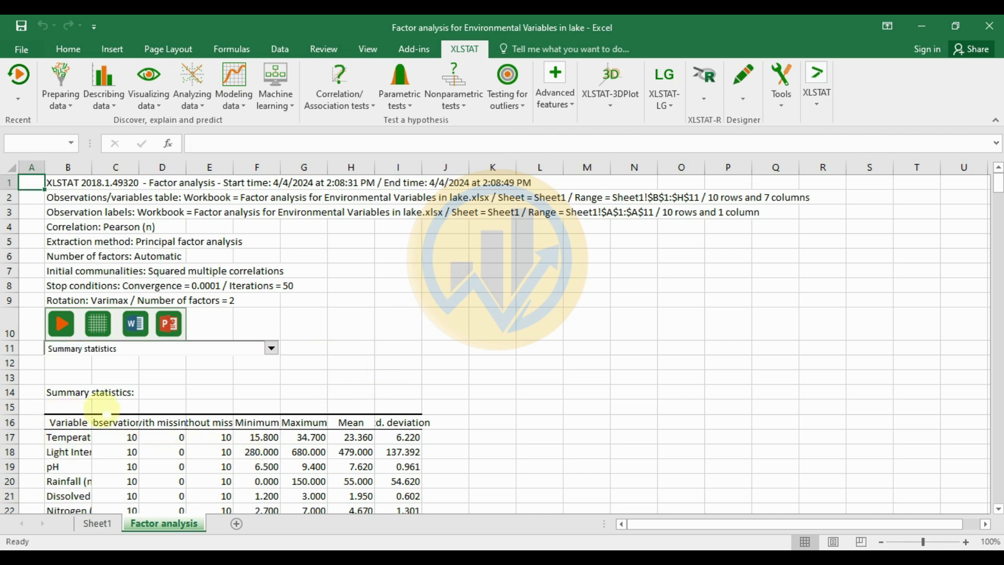
Auto-fit column C and widen columns D, E and B so names like Rainfall (mm) show fully.
scroll(410, 391, down, 2)
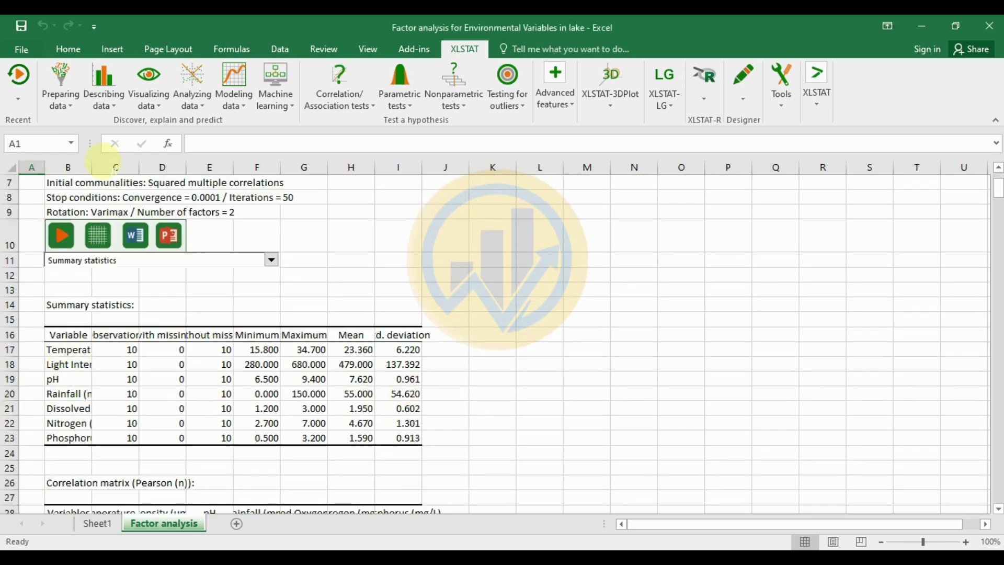
double_click(139, 167)
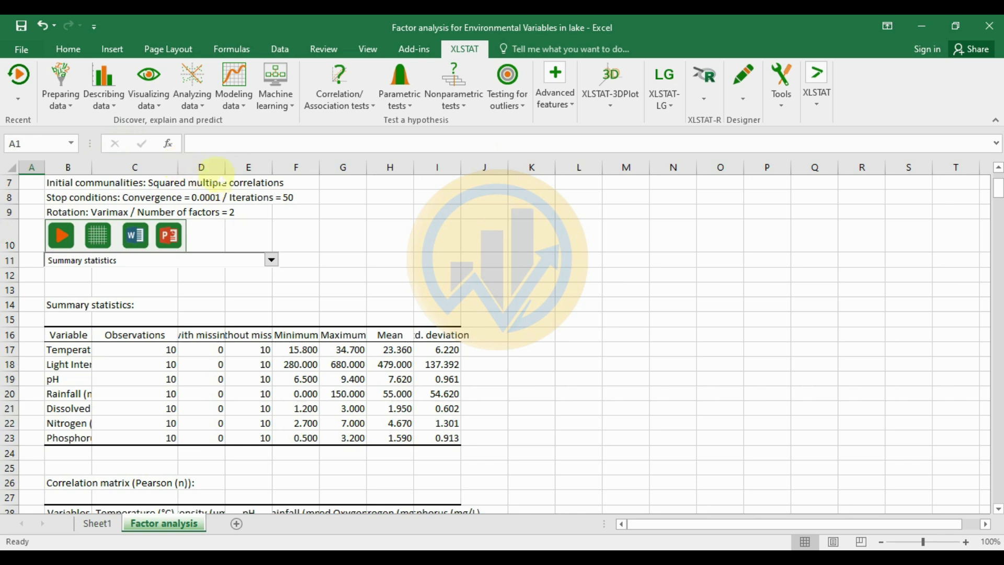
drag(225, 167, 264, 167)
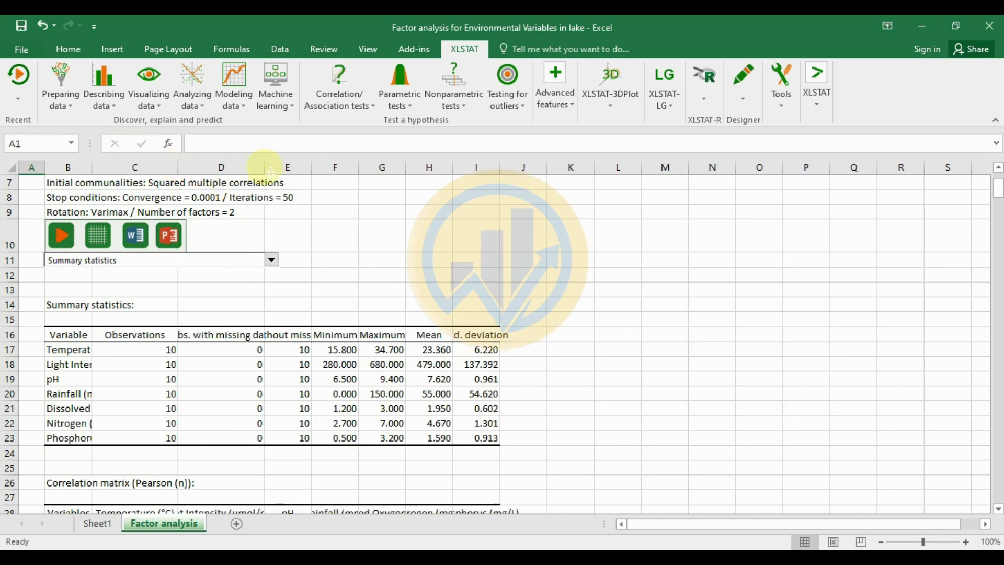
drag(311, 167, 380, 168)
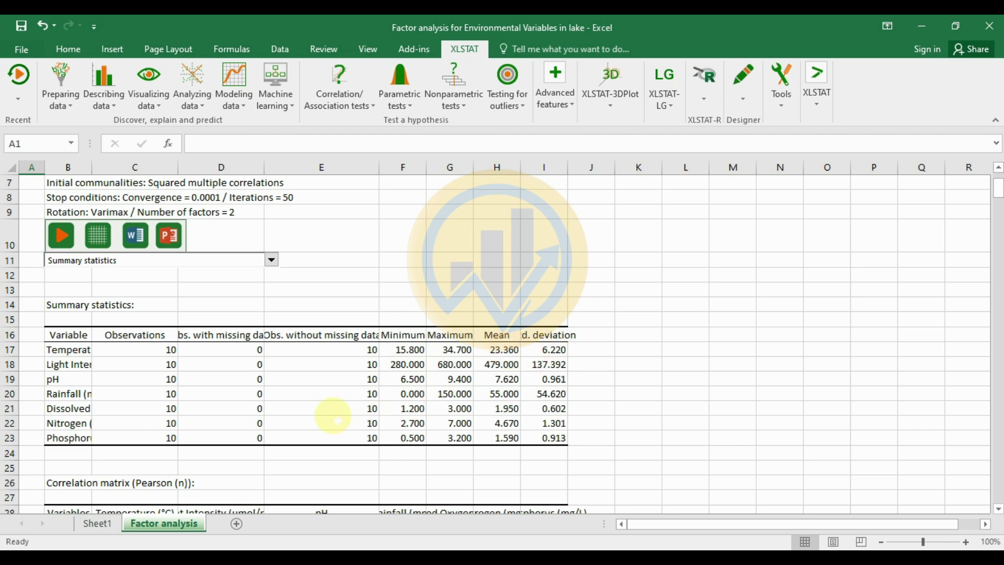
drag(113, 169, 125, 169)
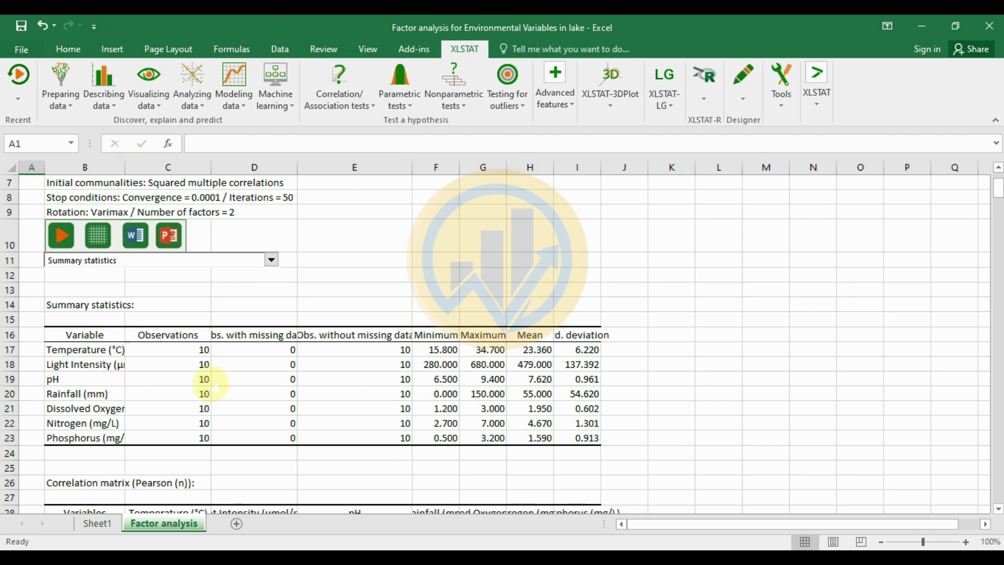
scroll(391, 329, down, 2)
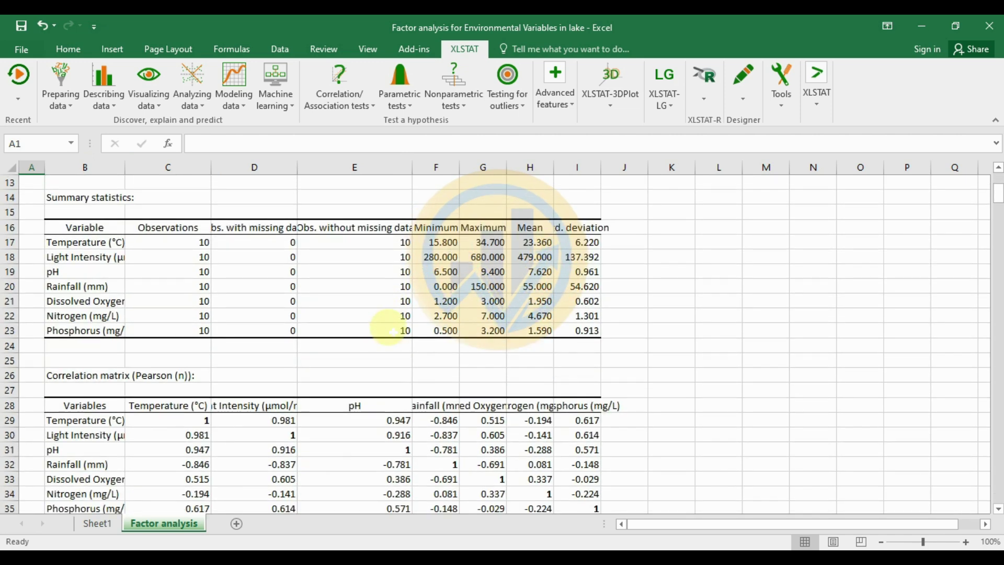
scroll(251, 347, down, 2)
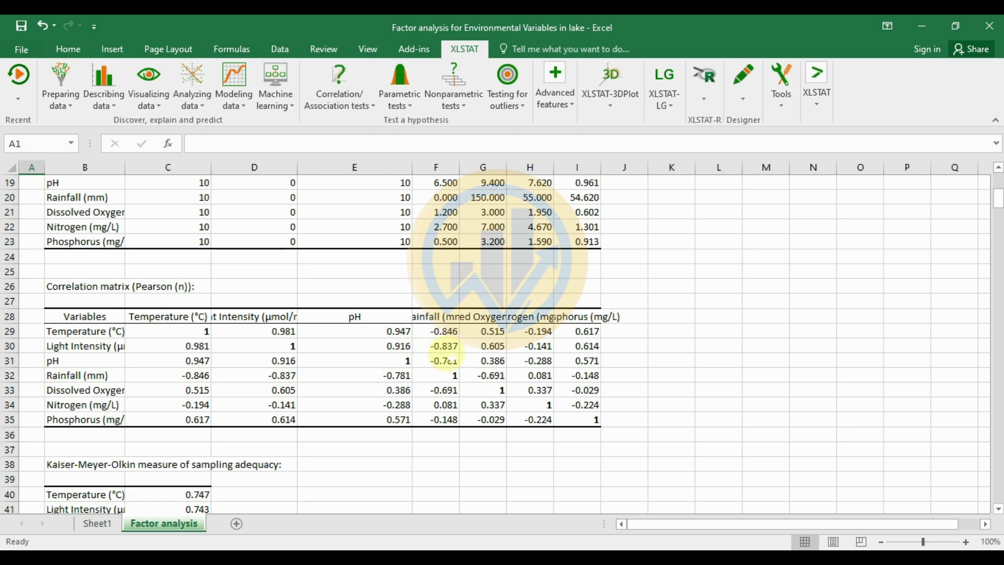
scroll(442, 360, down, 2)
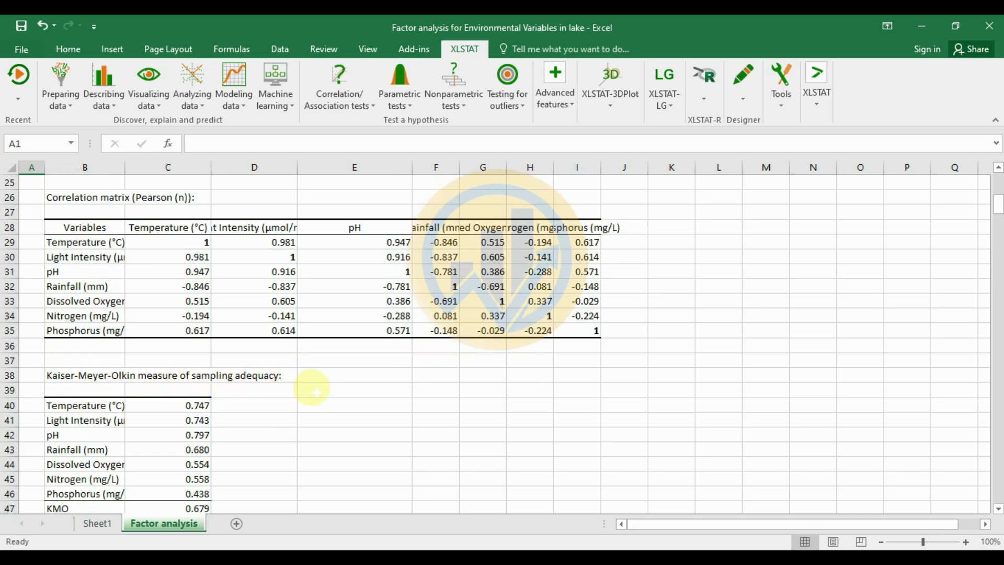
scroll(311, 388, down, 2)
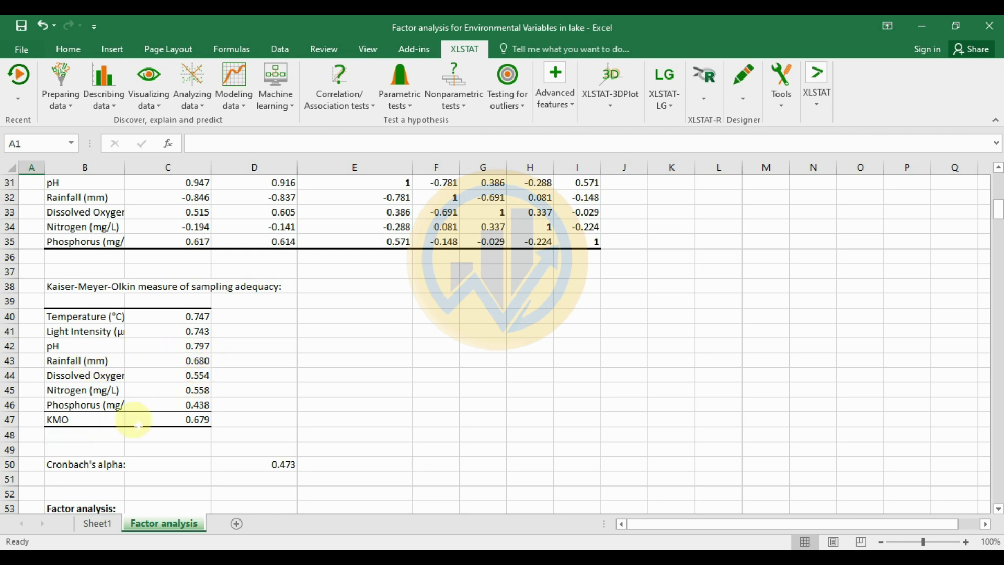
Scroll past the iteration table until the reproduced correlation matrix (Temperature–Light Intensity 0.996) is fully visible.
scroll(136, 423, down, 1)
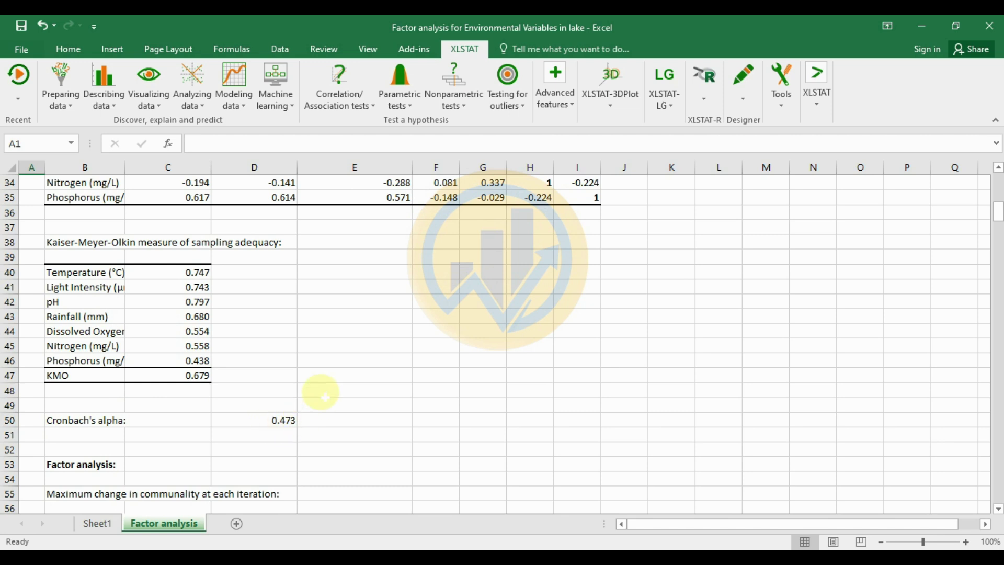
scroll(320, 396, down, 2)
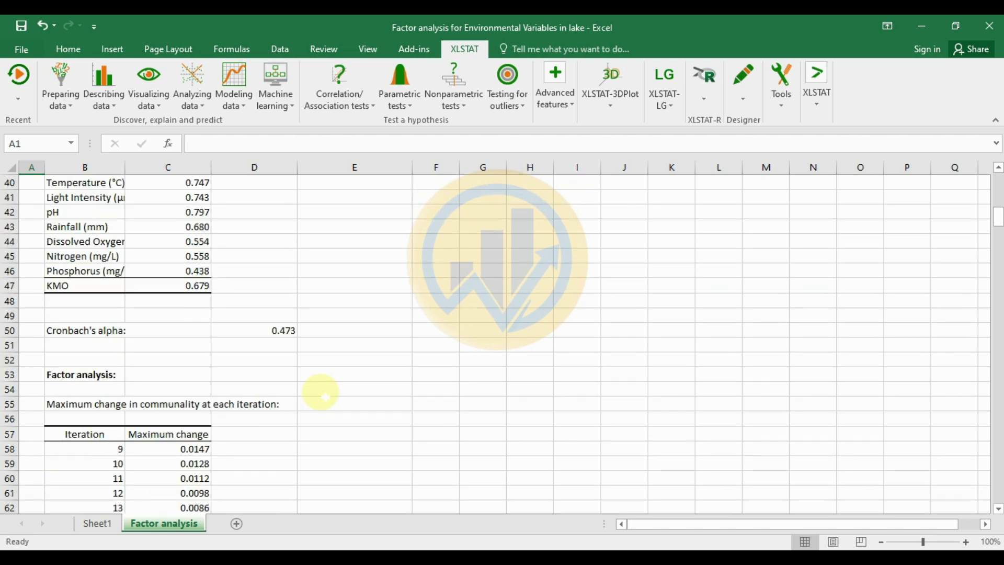
scroll(324, 397, down, 1)
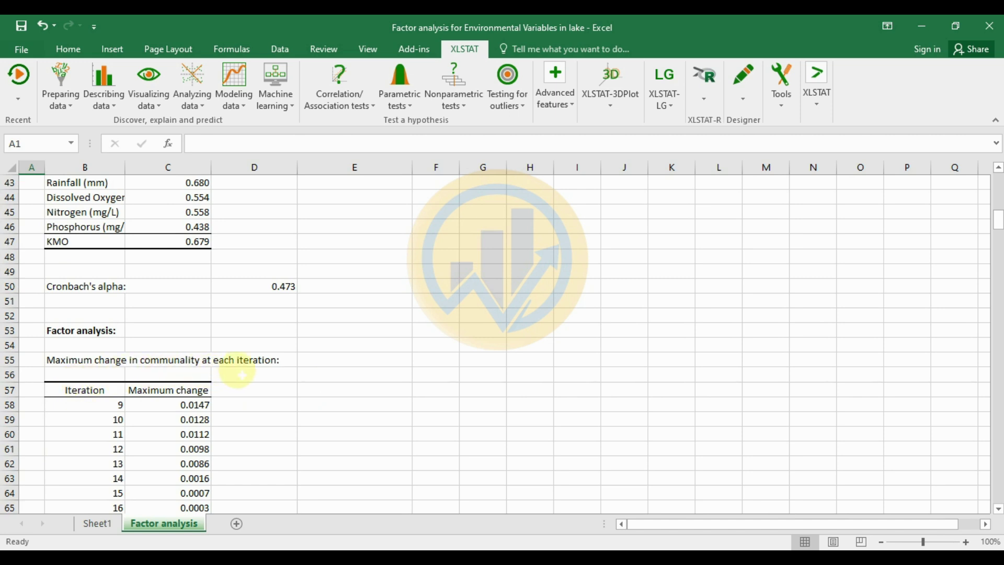
scroll(327, 372, down, 3)
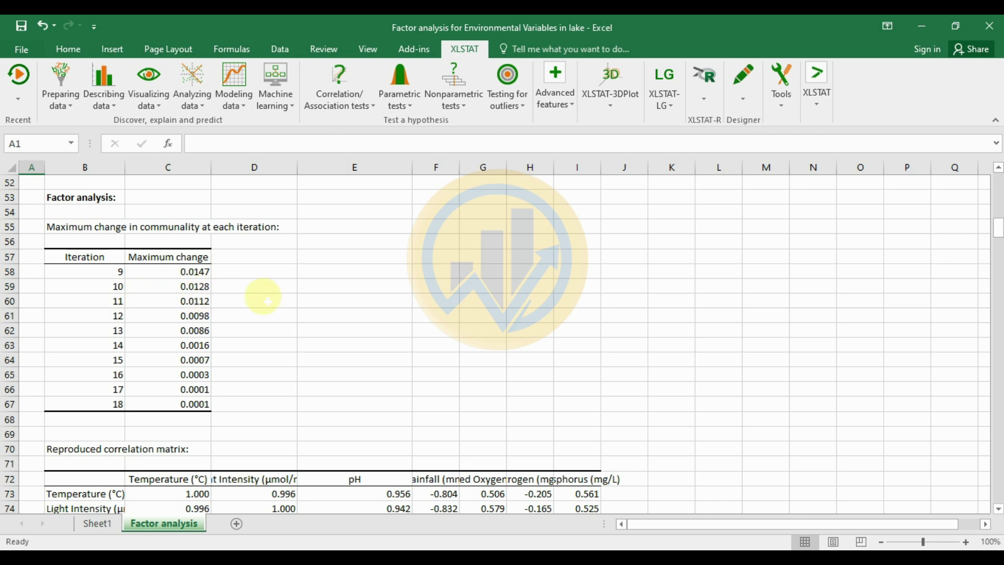
scroll(264, 298, down, 1)
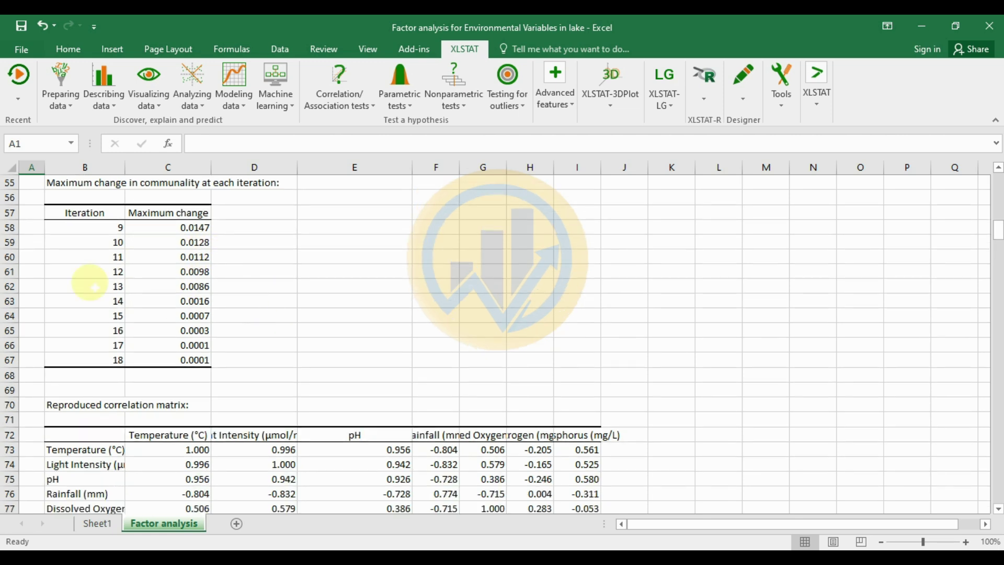
scroll(201, 353, down, 1)
scroll(201, 354, down, 1)
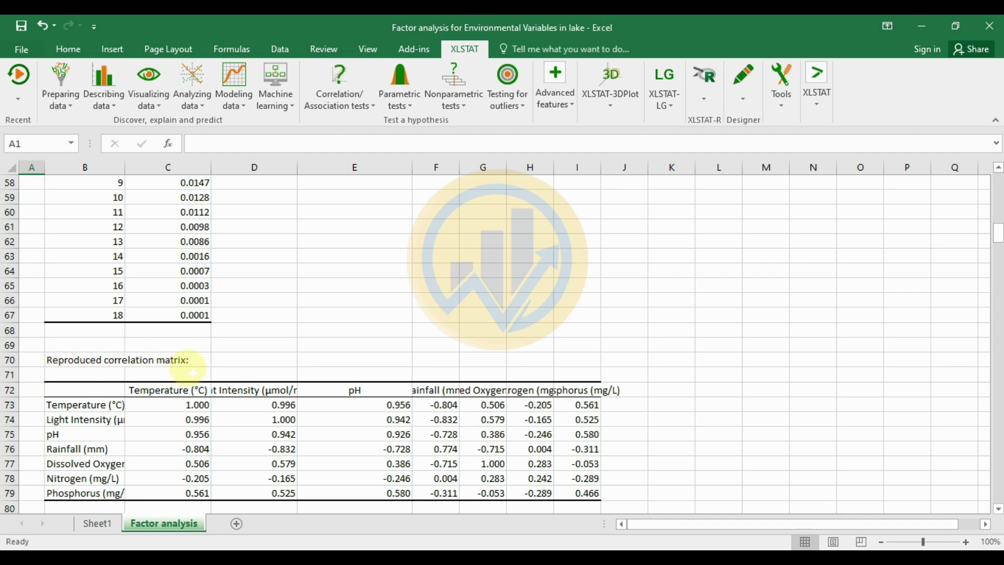
scroll(298, 319, down, 1)
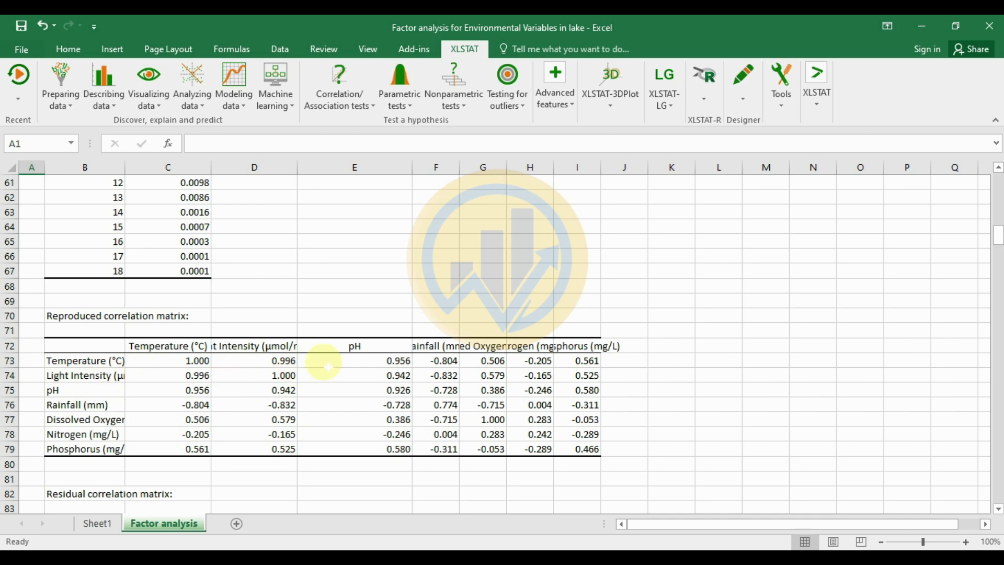
Scroll down through the residual correlation matrix and the eigenvalues table.
scroll(336, 370, down, 1)
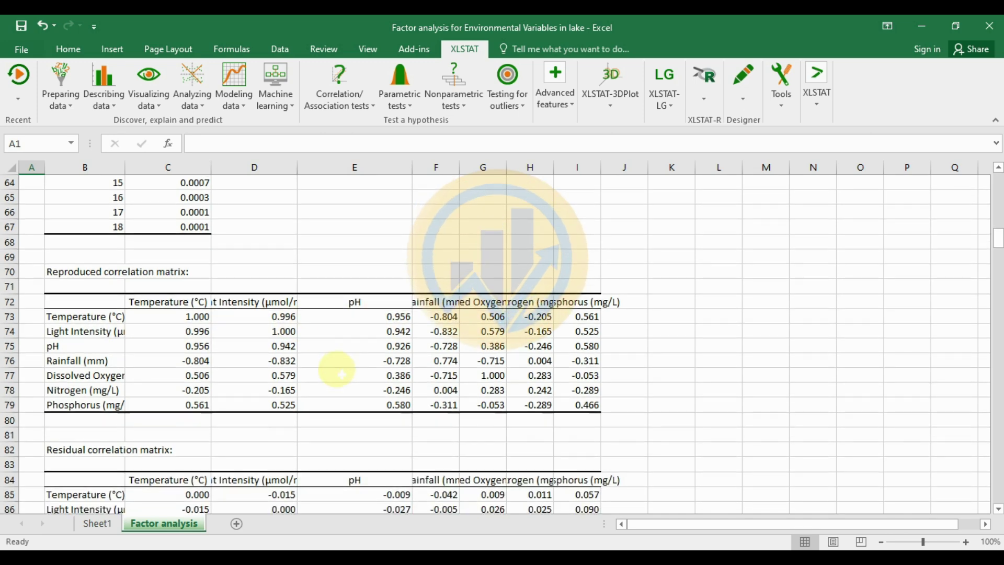
scroll(336, 370, down, 1)
scroll(332, 371, down, 1)
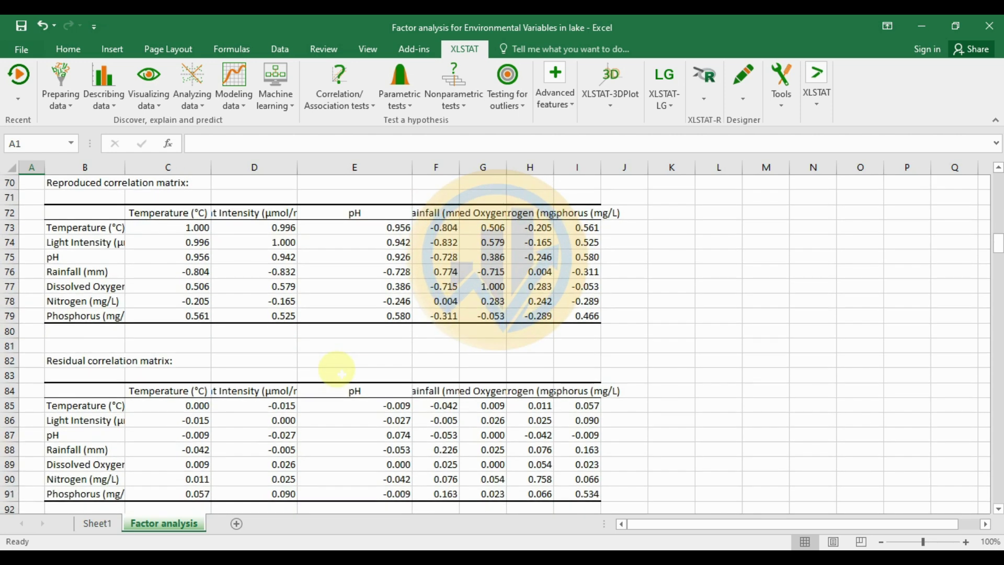
scroll(320, 377, down, 1)
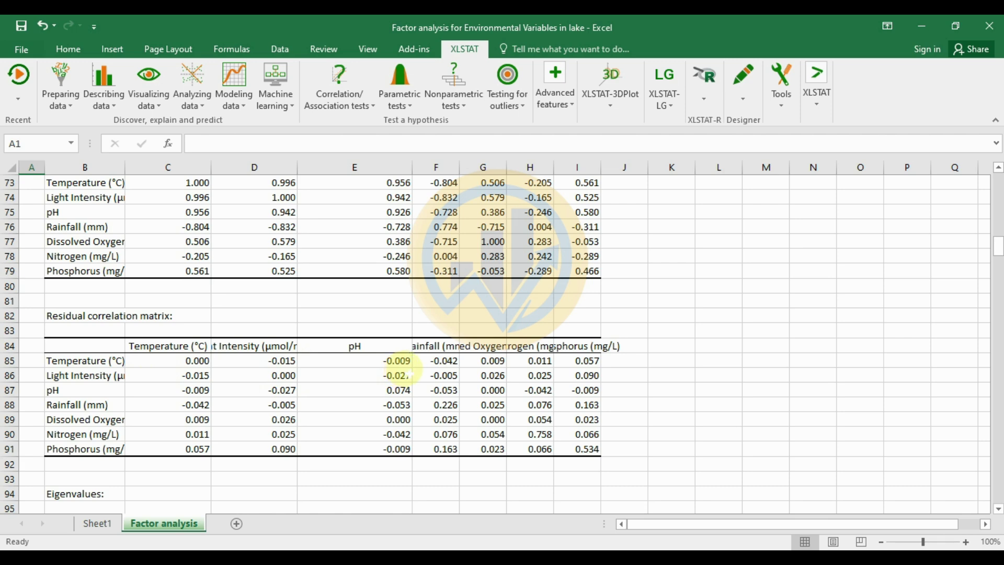
scroll(298, 372, down, 3)
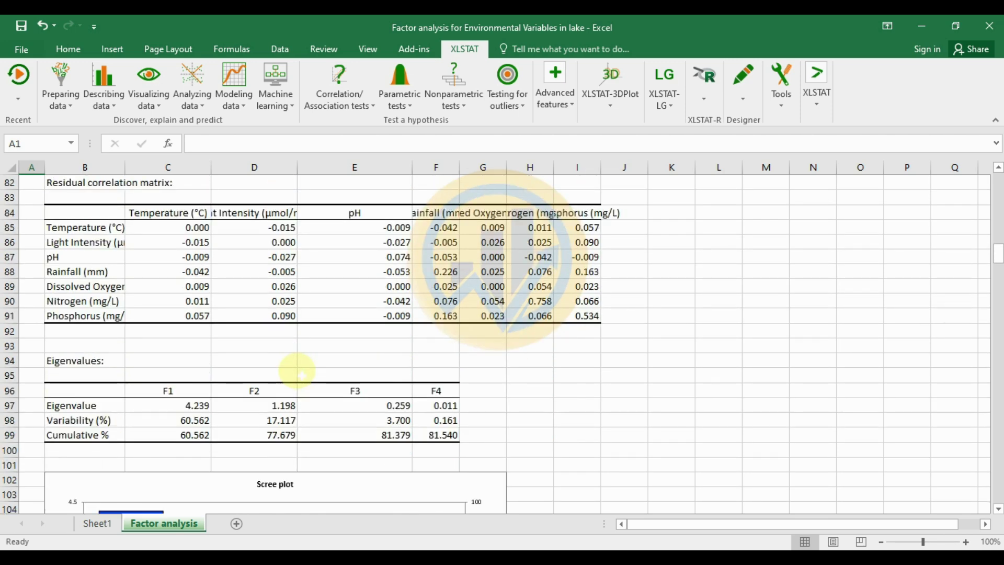
scroll(303, 372, down, 1)
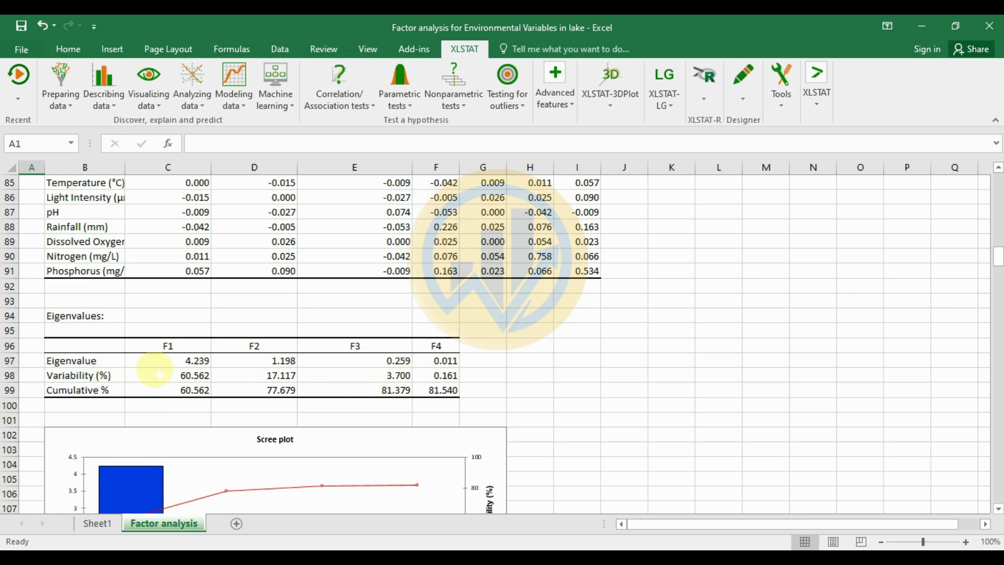
scroll(155, 374, down, 1)
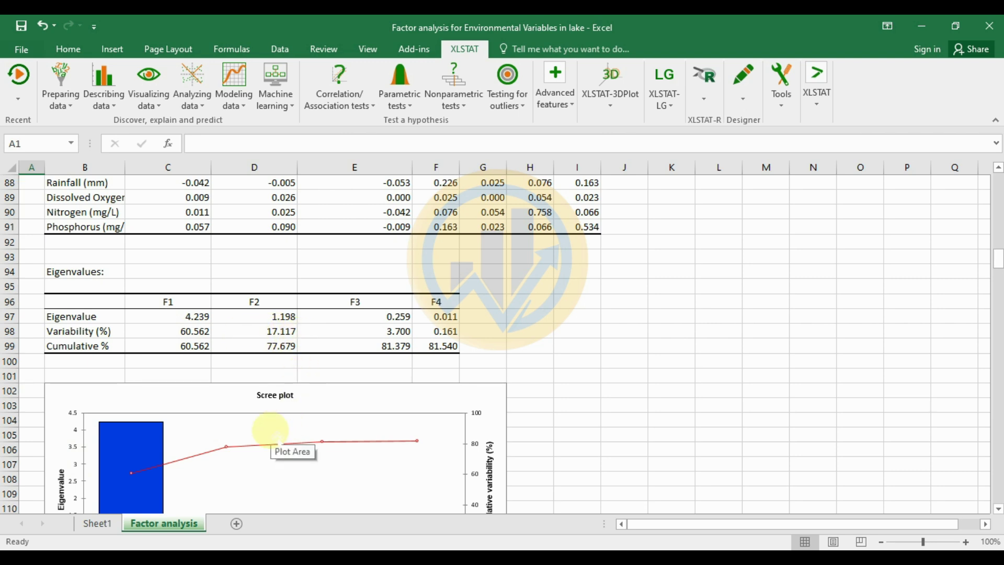
Read the scree plot's F1 (4.239) and F2 bar values, then continue to the Eigenvectors table.
scroll(275, 431, down, 1)
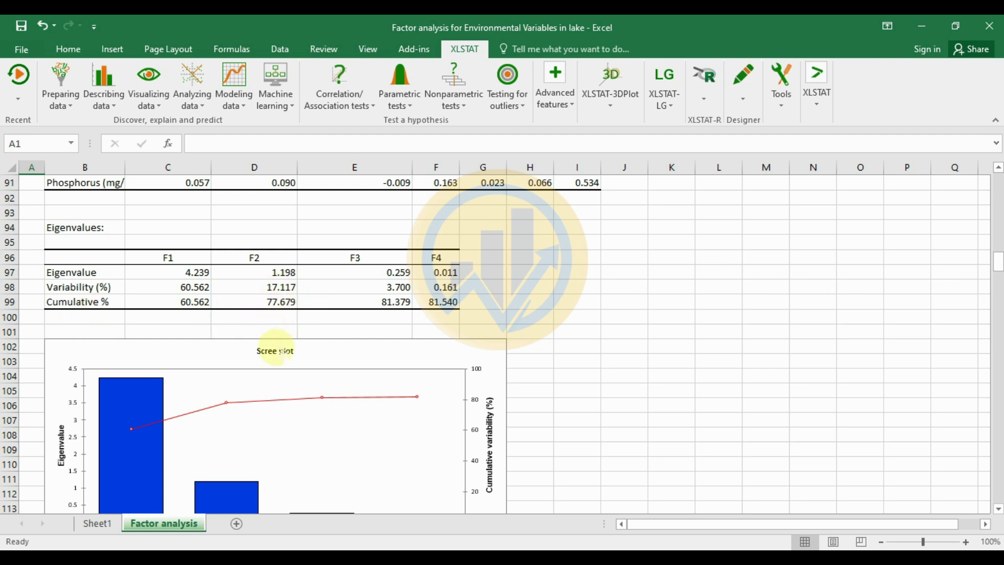
scroll(280, 353, down, 3)
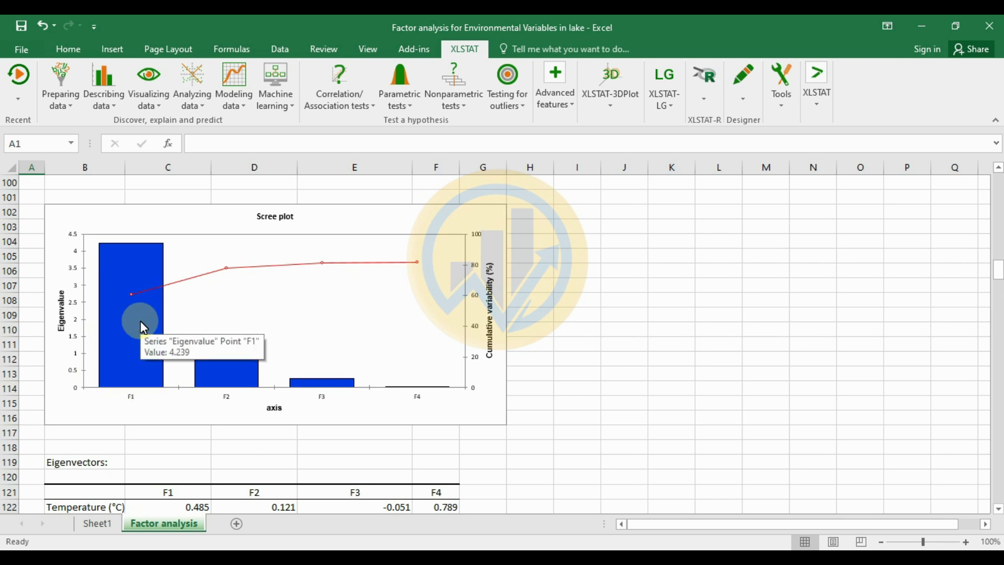
mouse_move(210, 383)
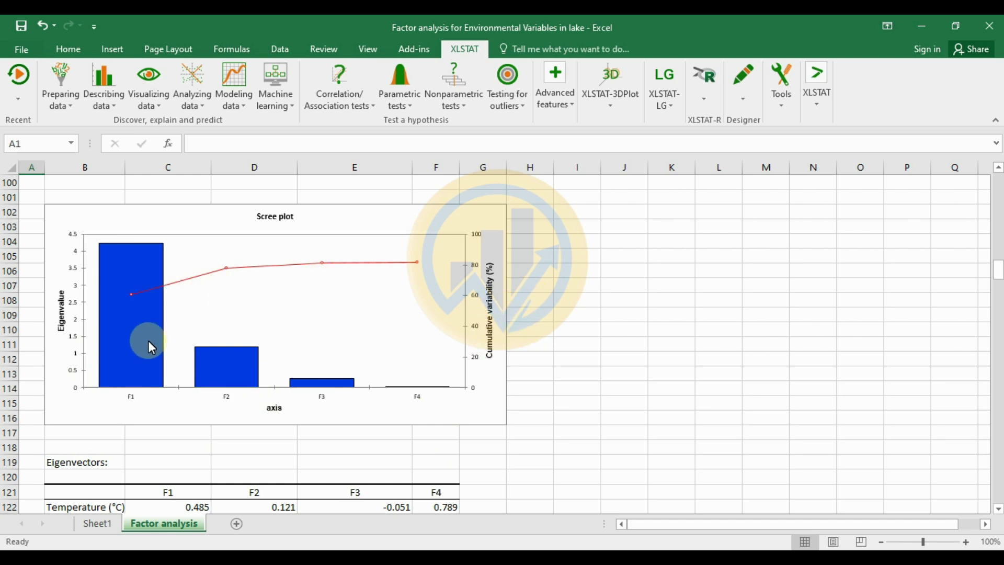
mouse_move(133, 344)
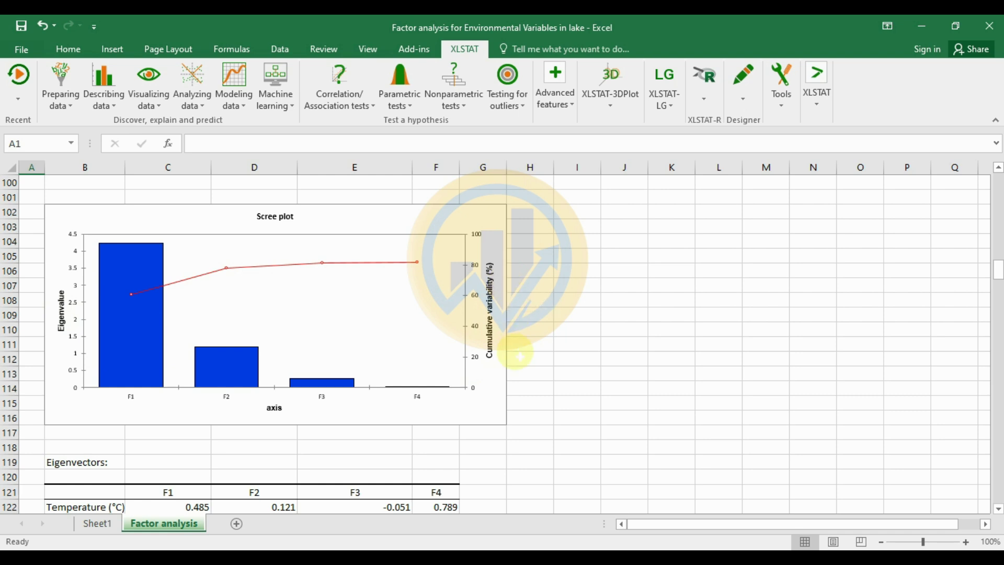
scroll(503, 358, down, 3)
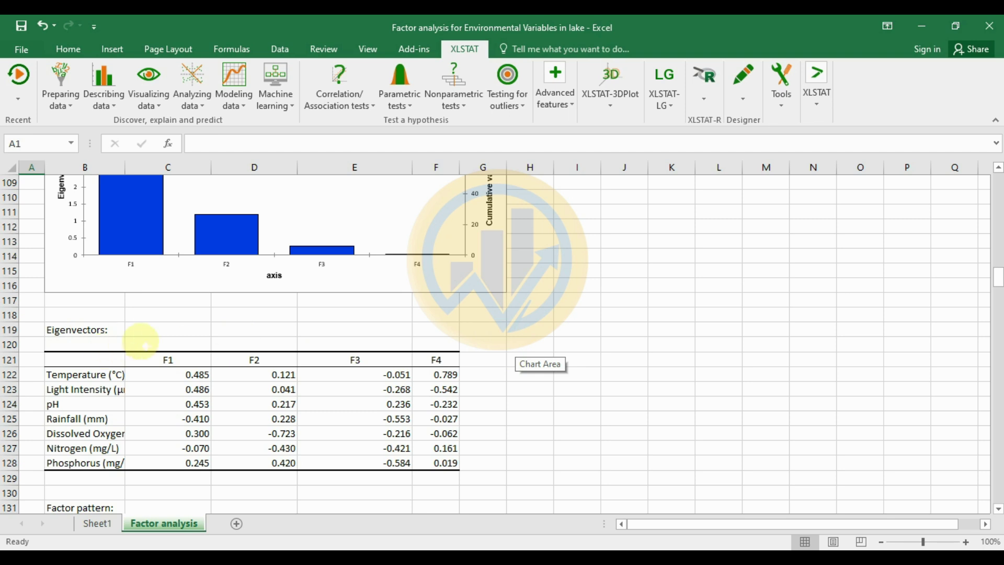
Scroll below the scree plot to show the full Eigenvectors table and the Factor pattern heading.
scroll(302, 340, down, 2)
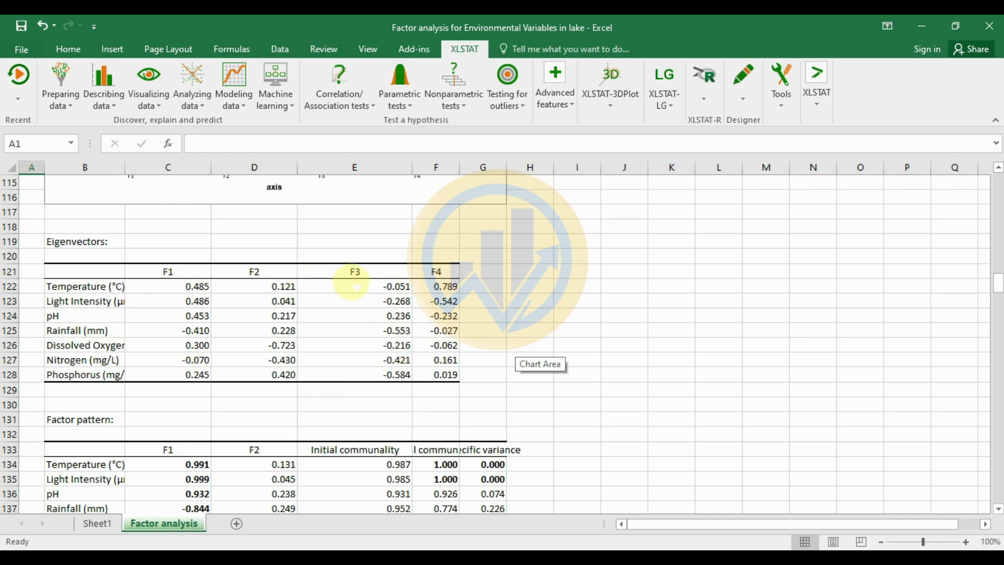
Scroll past the Factor pattern table to the F1/F2 loadings chart (77.68%) and read the Dissolved Oxygen point.
scroll(356, 287, down, 1)
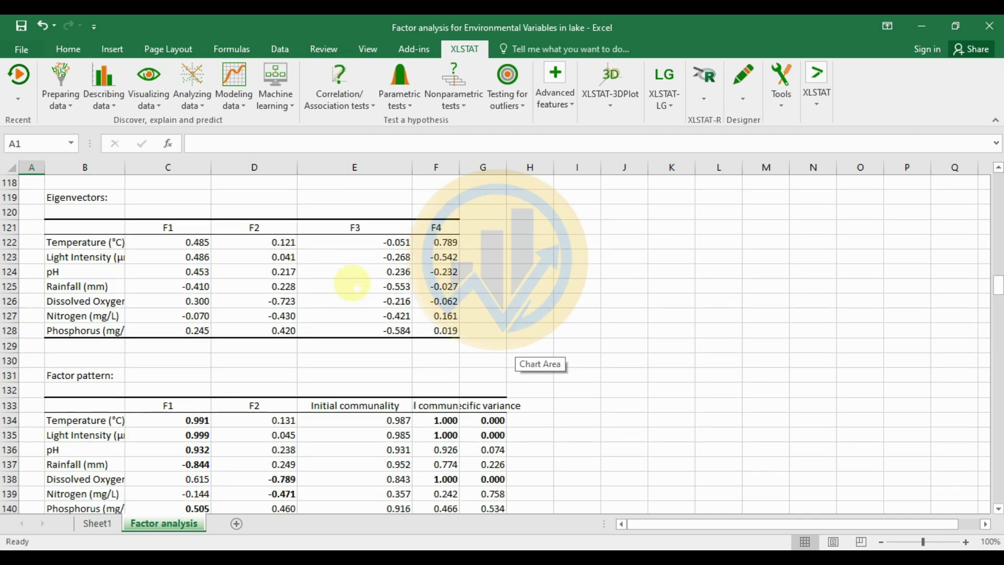
scroll(356, 288, down, 1)
scroll(354, 287, down, 1)
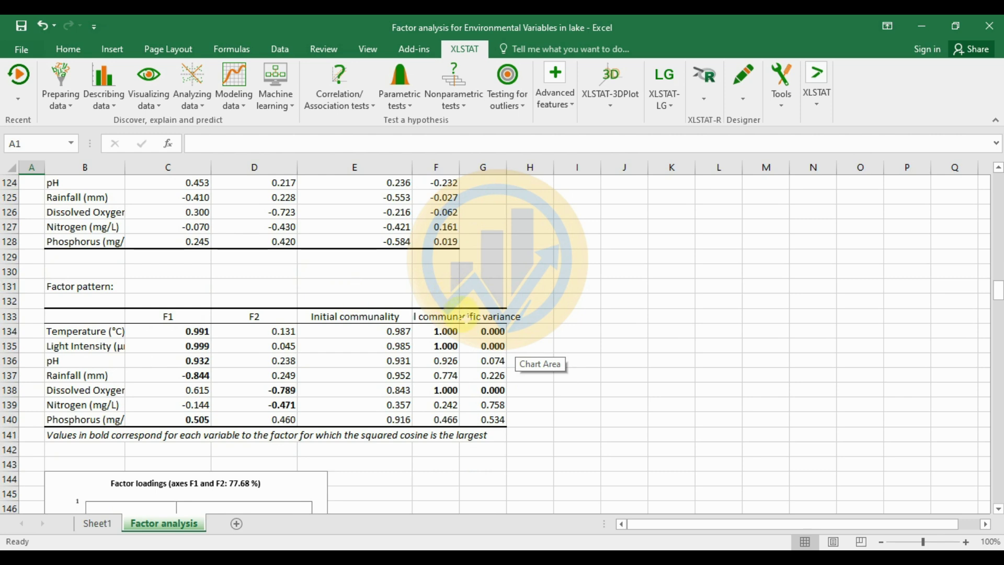
scroll(282, 320, down, 1)
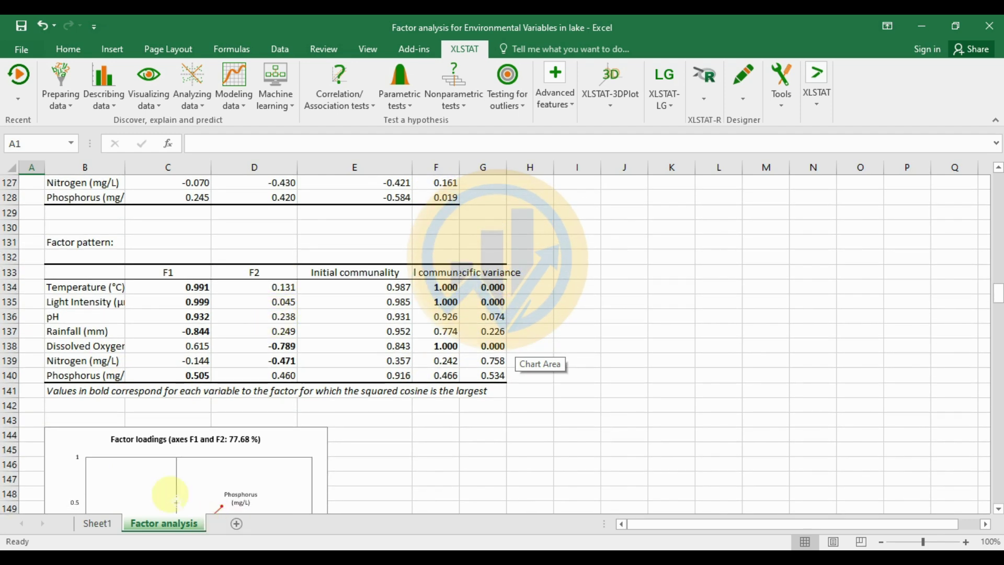
scroll(266, 468, down, 1)
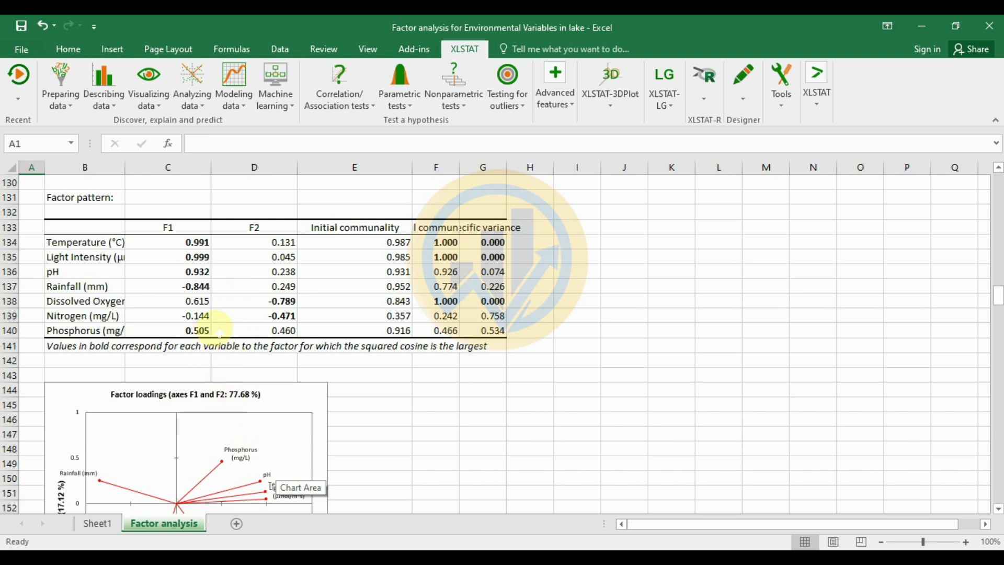
scroll(215, 335, down, 1)
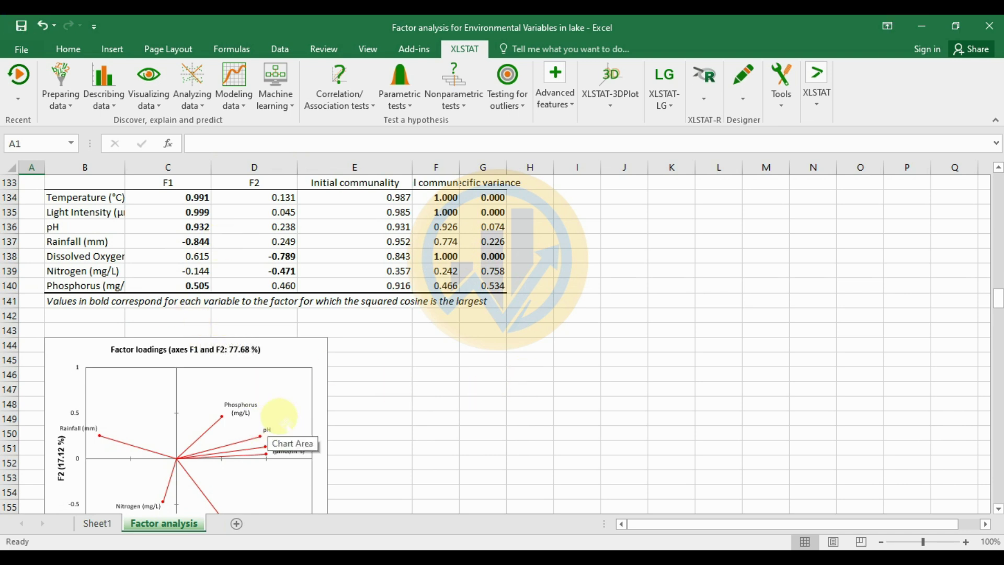
scroll(265, 416, down, 1)
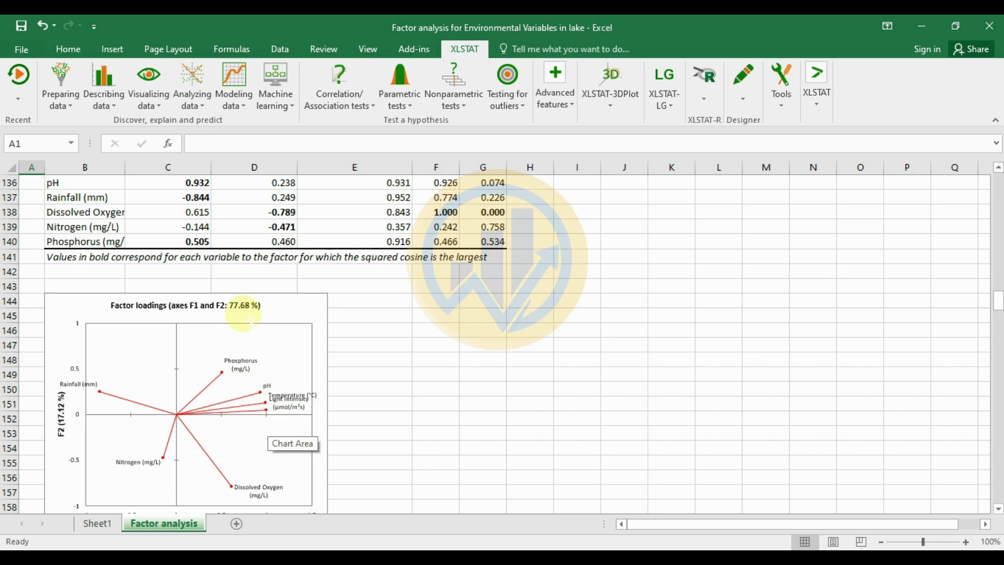
scroll(261, 335, up, 1)
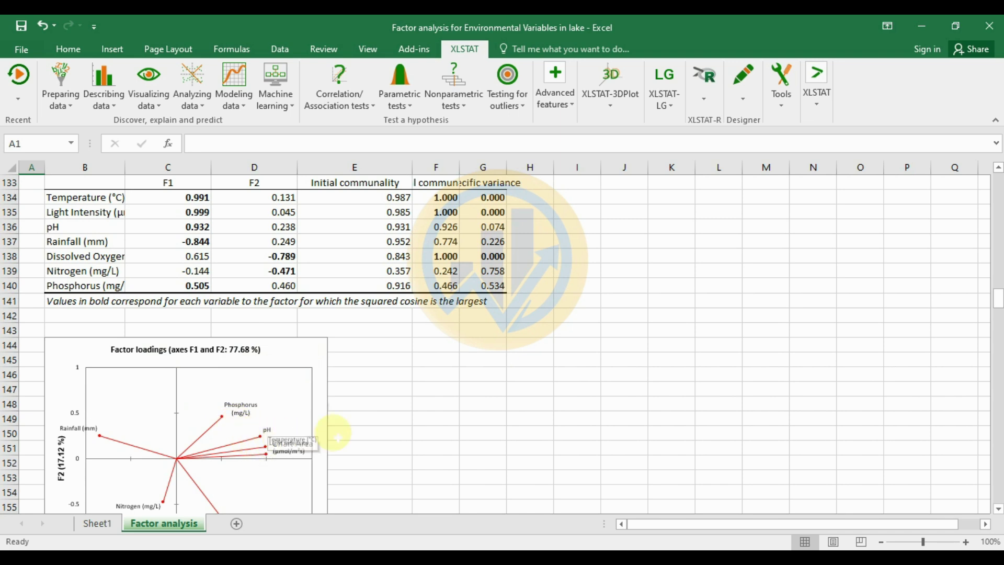
scroll(263, 444, down, 1)
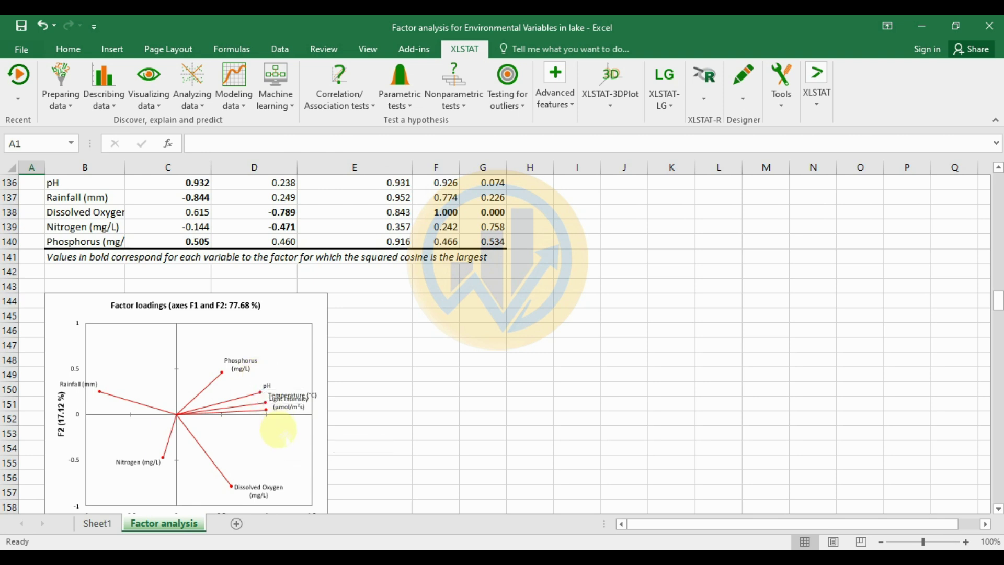
scroll(244, 442, down, 1)
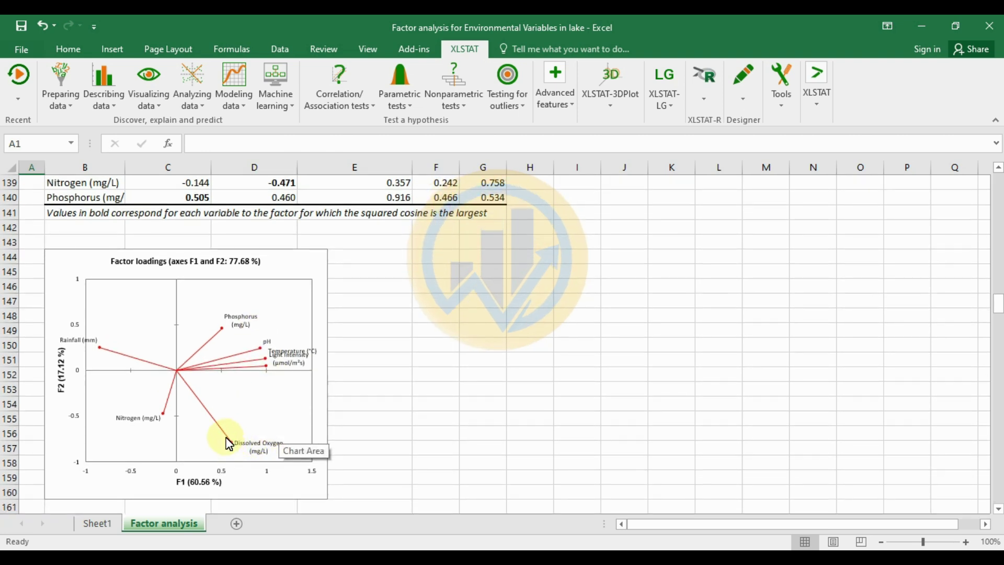
mouse_move(229, 443)
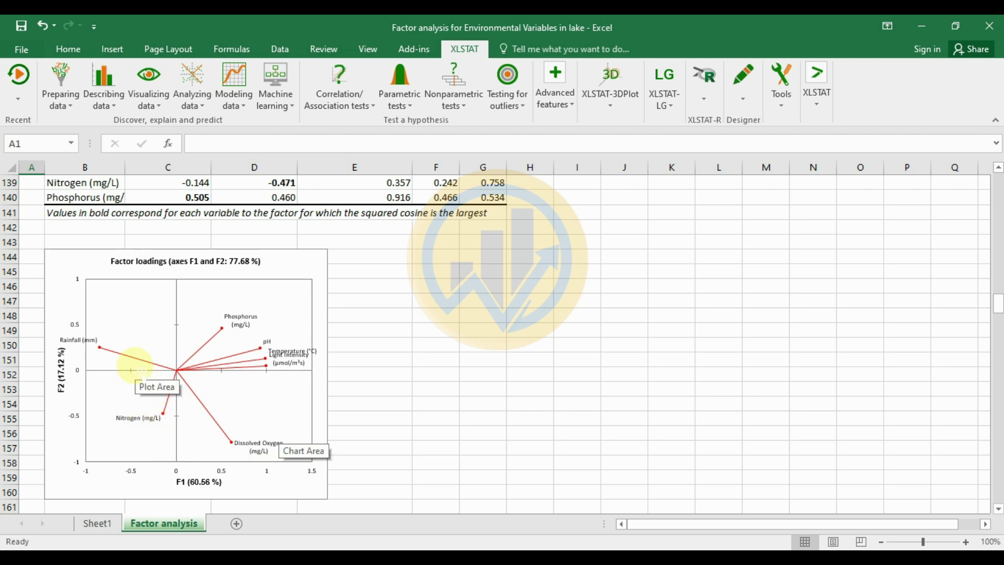
Scroll past Cronbach's alpha to the variable–factor correlations table, with Light Intensity at 0.941 on F1.
scroll(281, 375, down, 4)
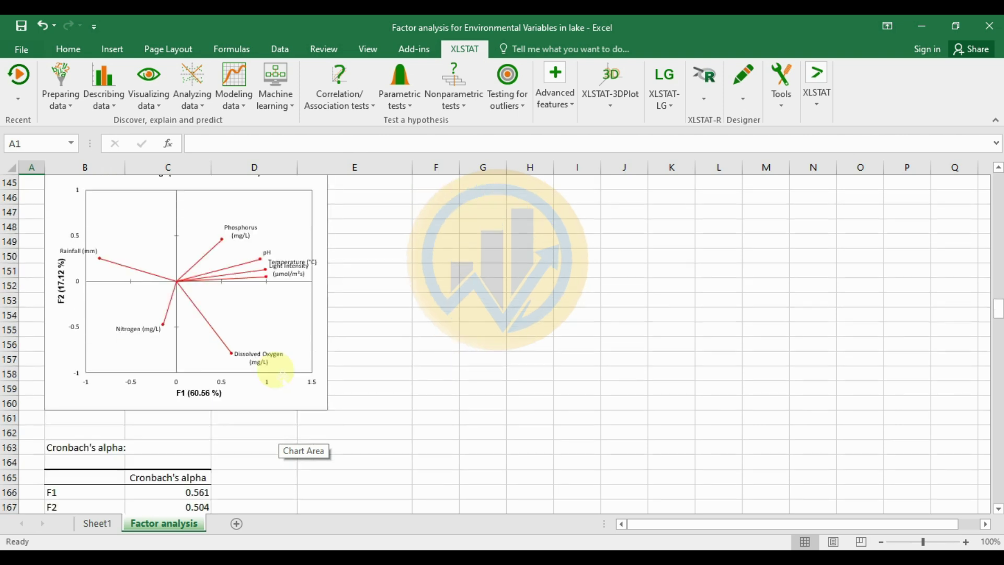
scroll(277, 372, down, 1)
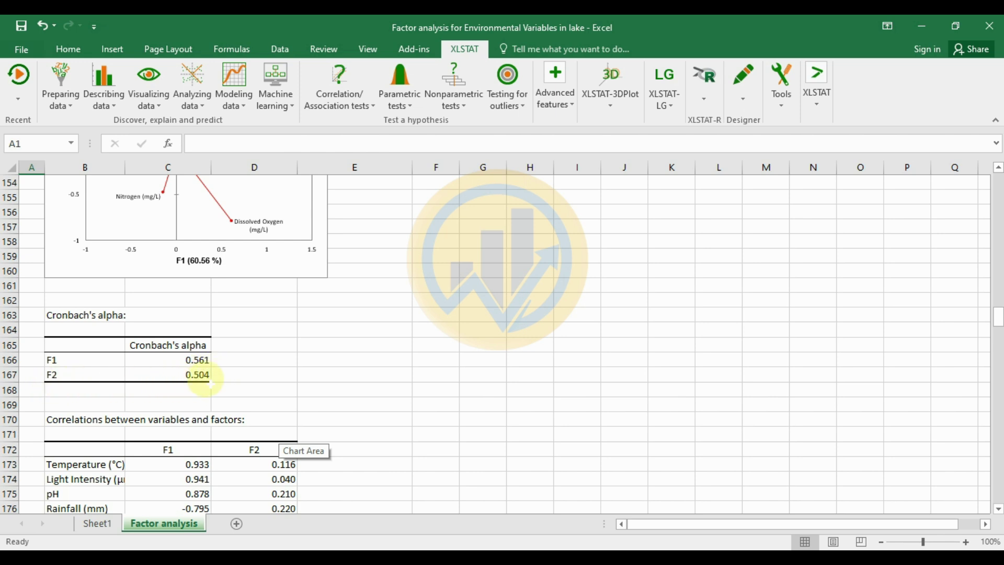
scroll(254, 375, down, 1)
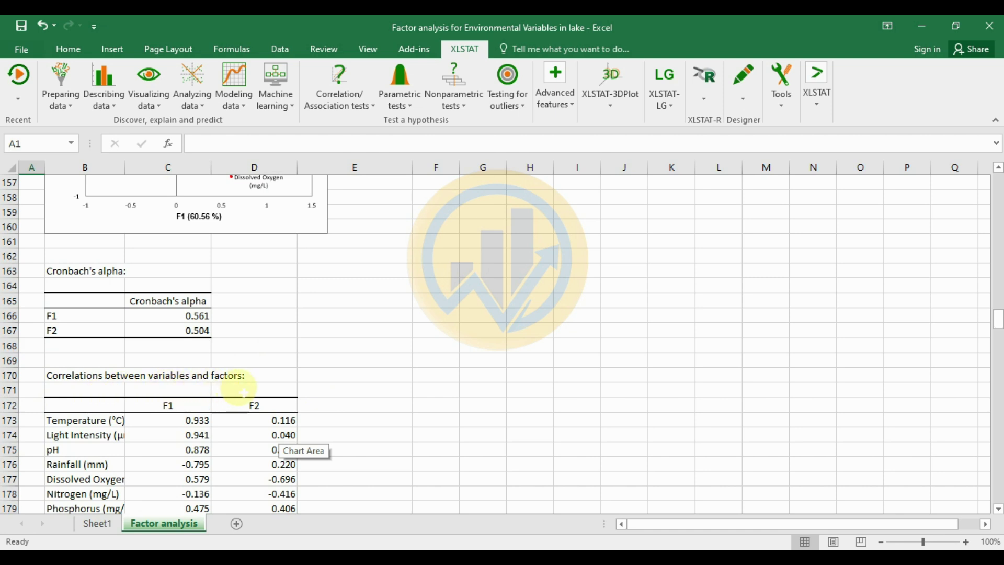
scroll(348, 374, down, 2)
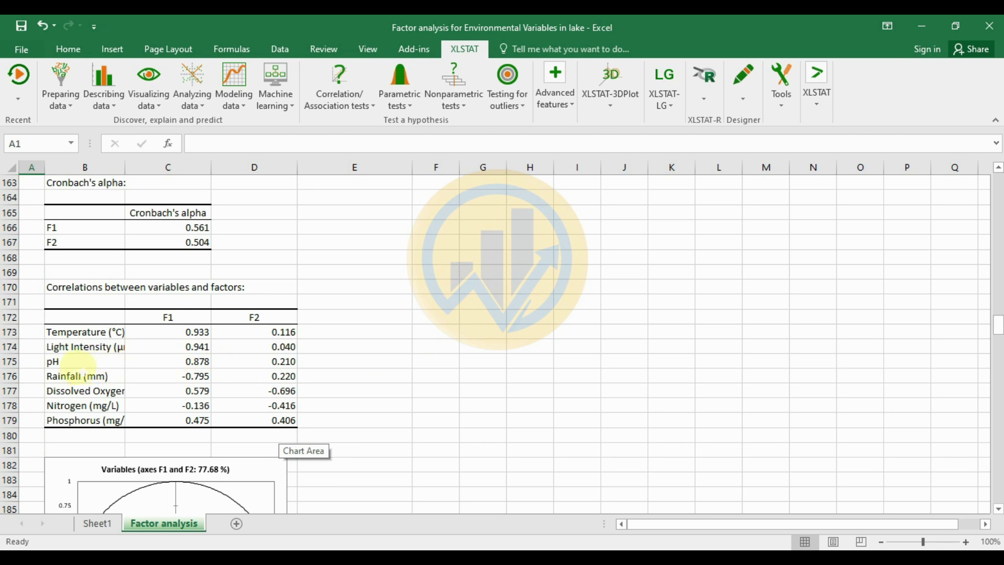
scroll(150, 344, down, 2)
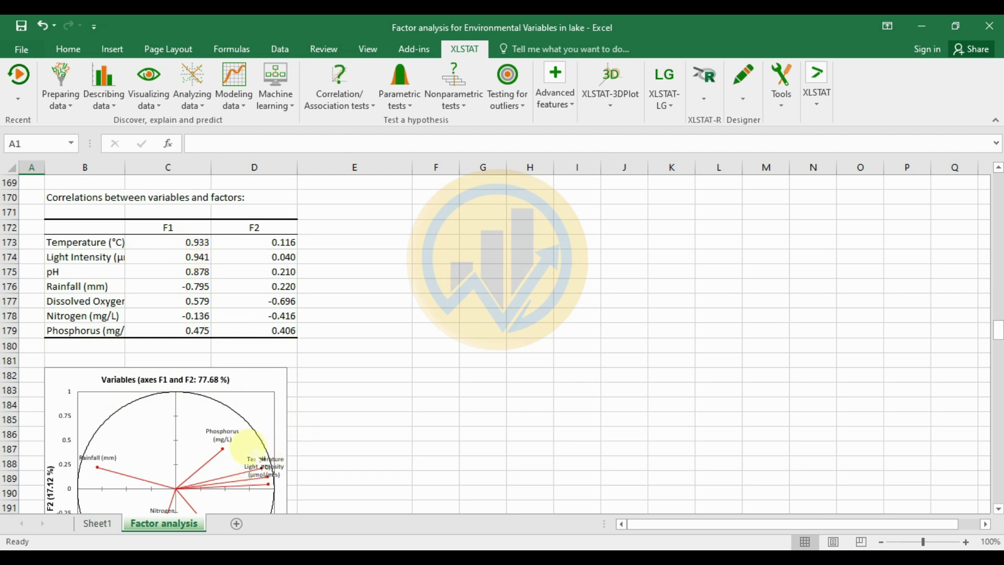
Scroll through the F1/F2 variables chart down to the Factor pattern coefficients table.
scroll(235, 447, down, 1)
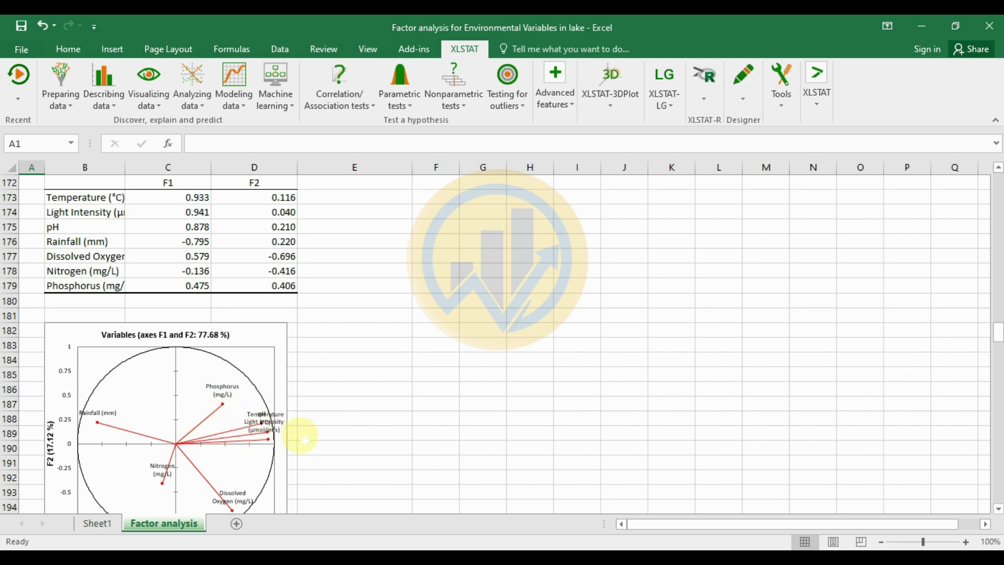
scroll(239, 435, down, 1)
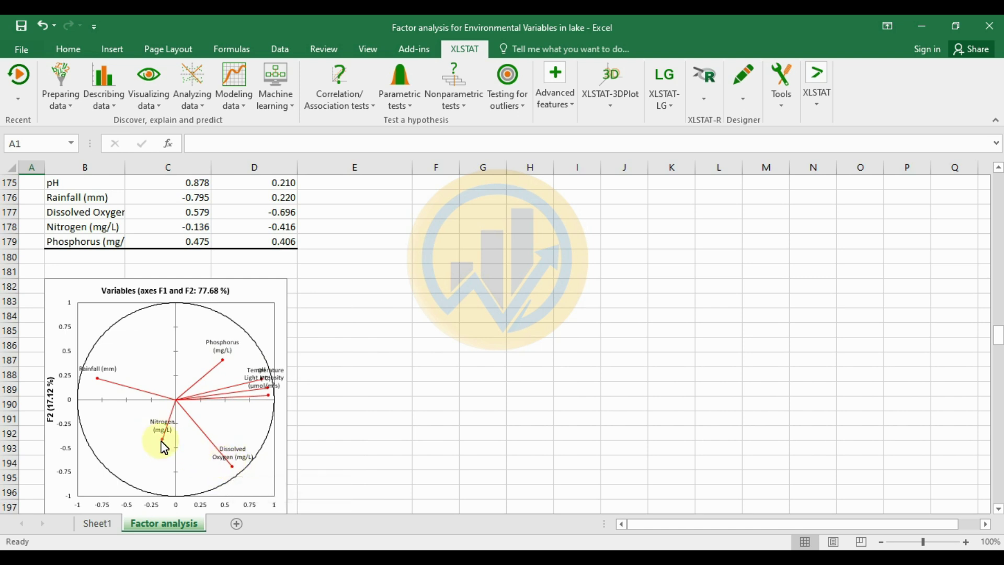
mouse_move(162, 442)
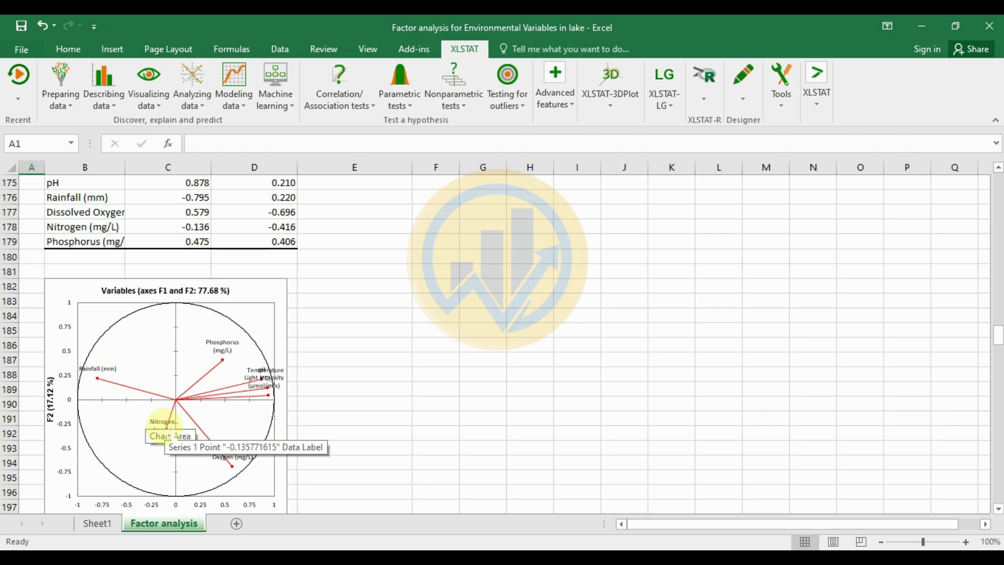
scroll(332, 416, down, 2)
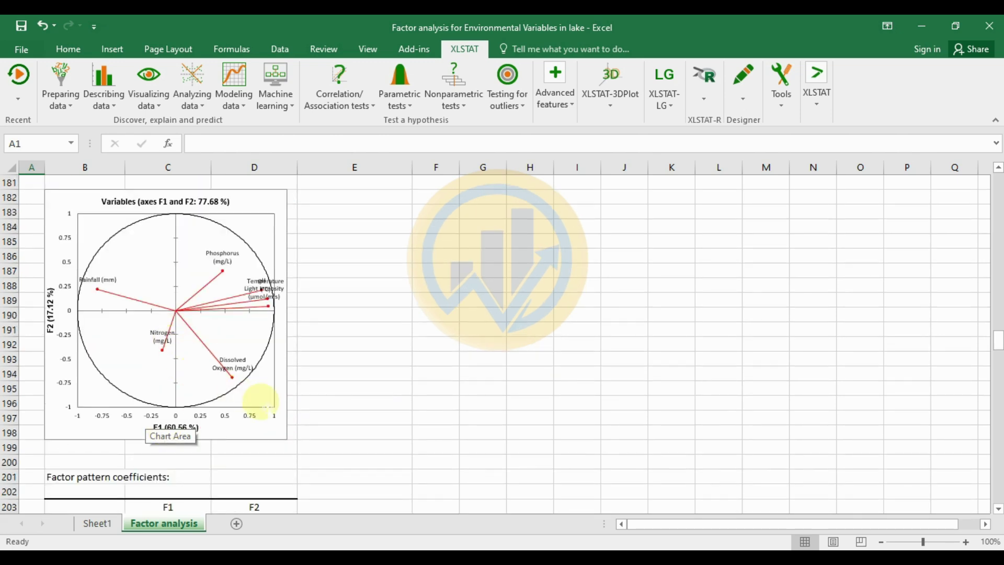
scroll(265, 416, down, 3)
scroll(303, 403, up, 1)
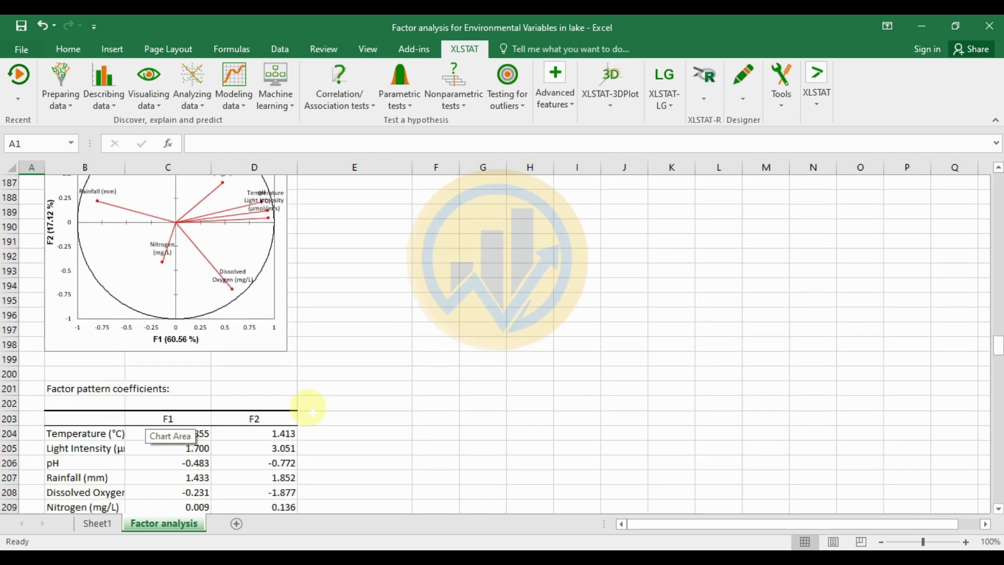
Scroll past the factor pattern coefficients to the Sites 1–10 Factor scores table (Site 3 at -2.925 on F2).
scroll(313, 412, down, 1)
scroll(312, 411, down, 1)
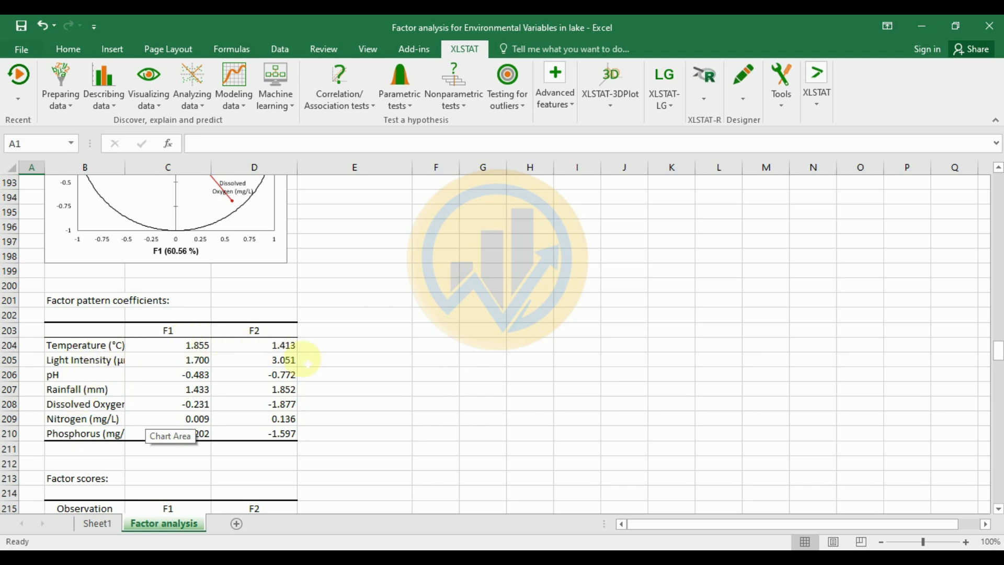
scroll(326, 361, down, 1)
scroll(272, 373, down, 2)
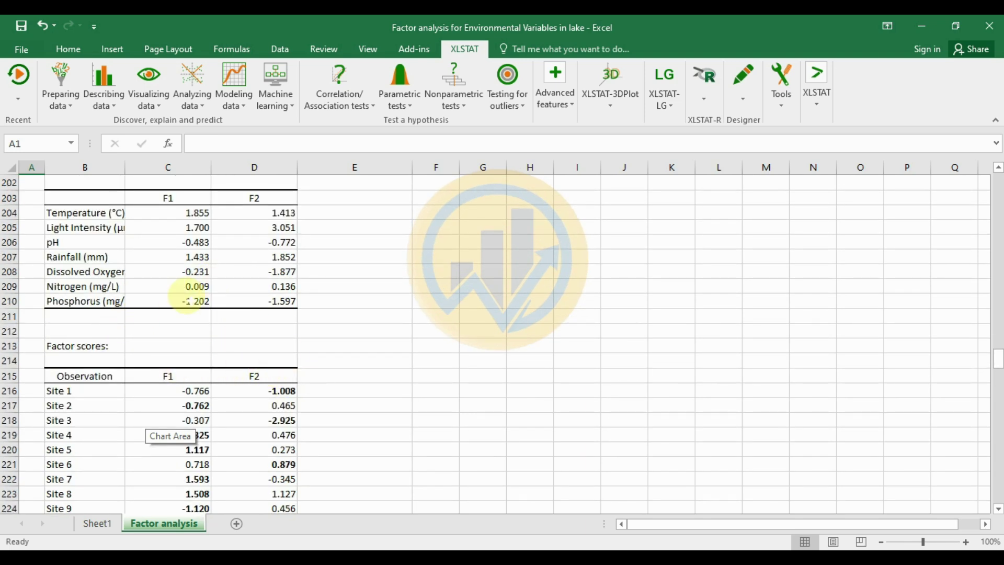
scroll(248, 366, down, 1)
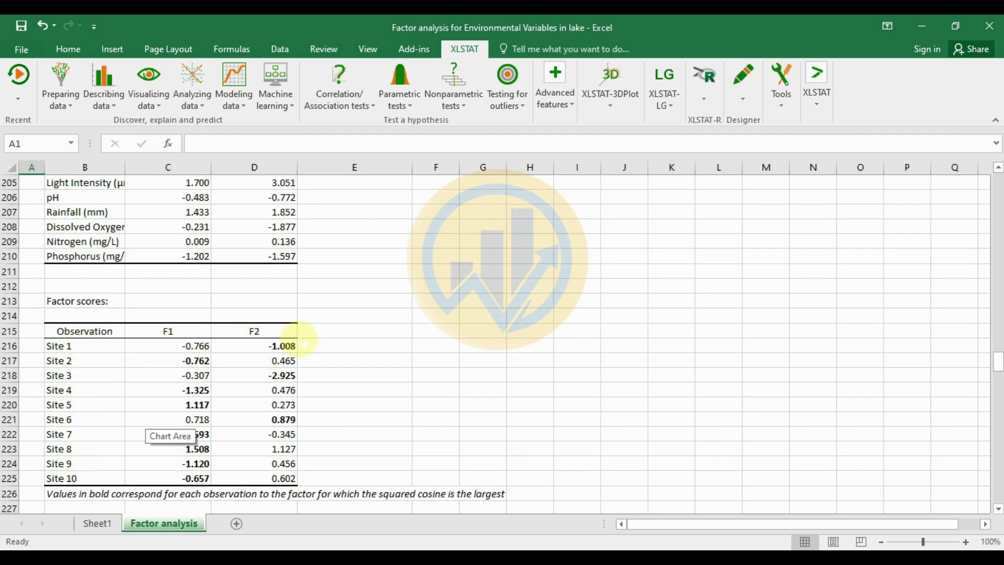
scroll(372, 336, down, 1)
scroll(204, 420, down, 1)
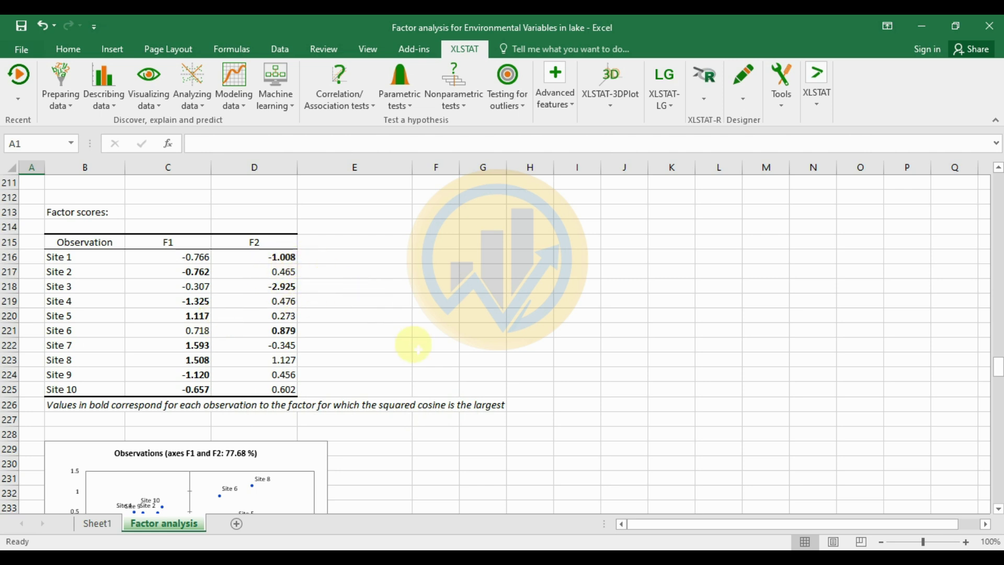
Scroll through the Observations chart to the Varimax rotation matrix, with D1 at 0.936 and 0.351.
scroll(442, 349, down, 1)
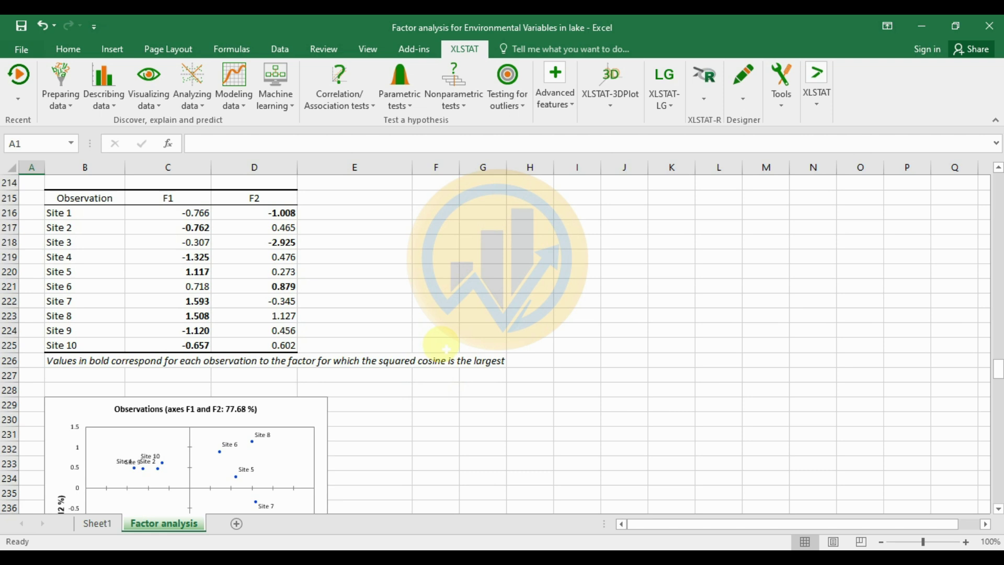
scroll(444, 349, down, 1)
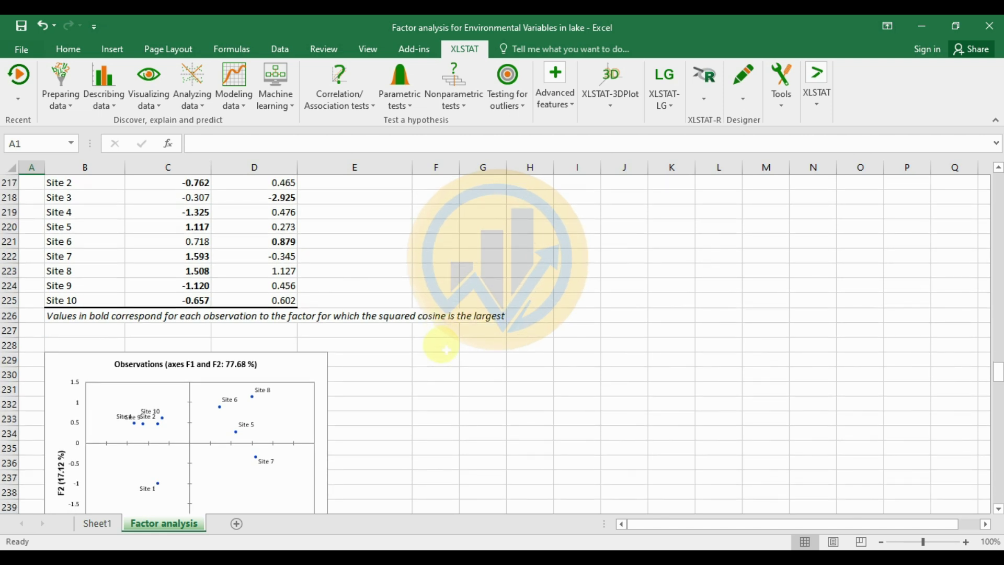
scroll(442, 349, down, 1)
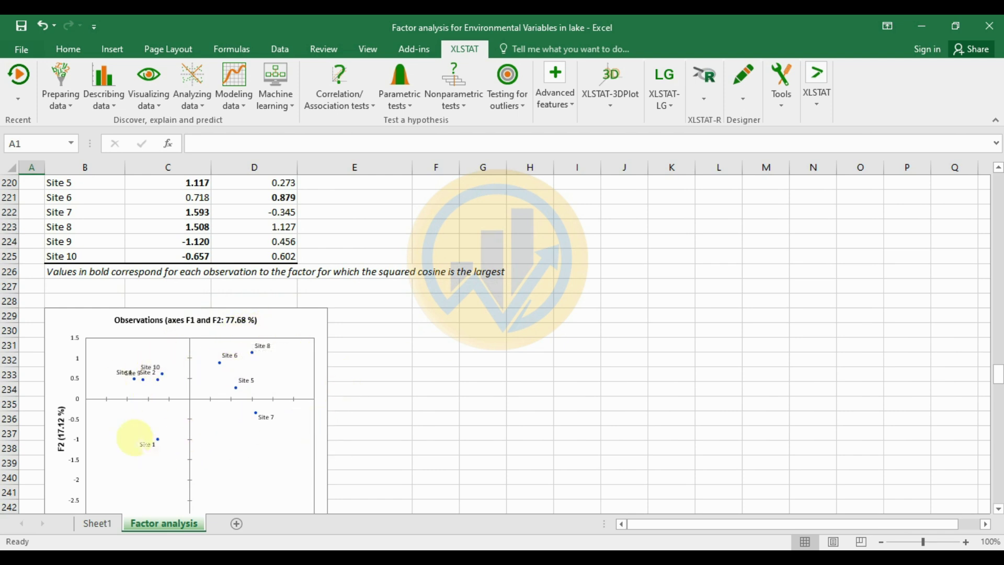
scroll(207, 433, up, 1)
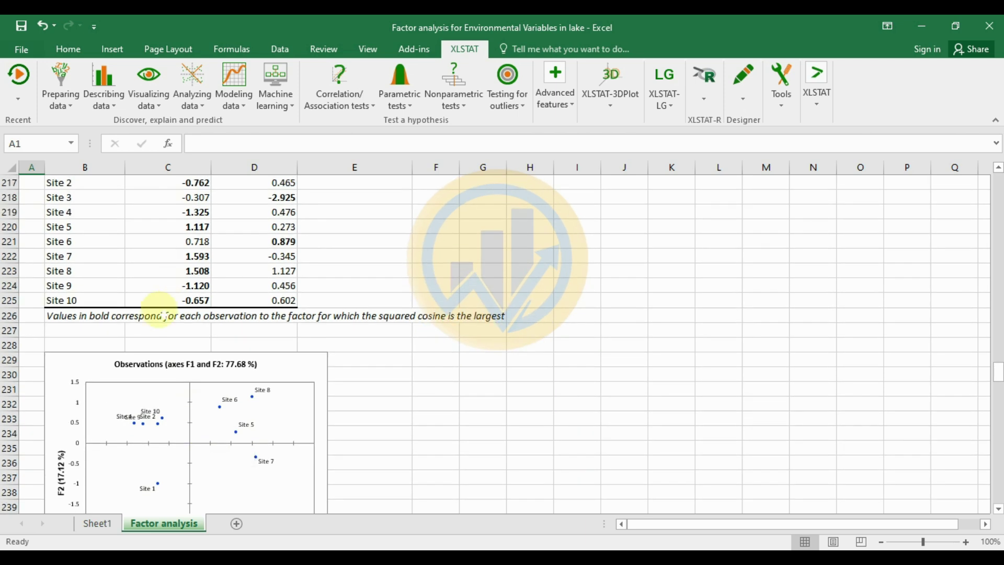
scroll(157, 313, up, 1)
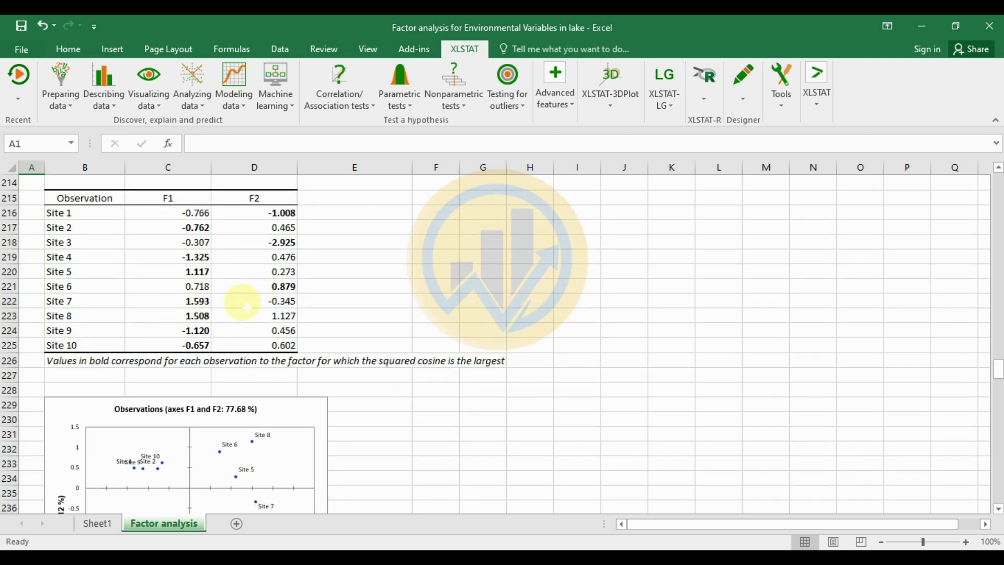
scroll(277, 314, down, 7)
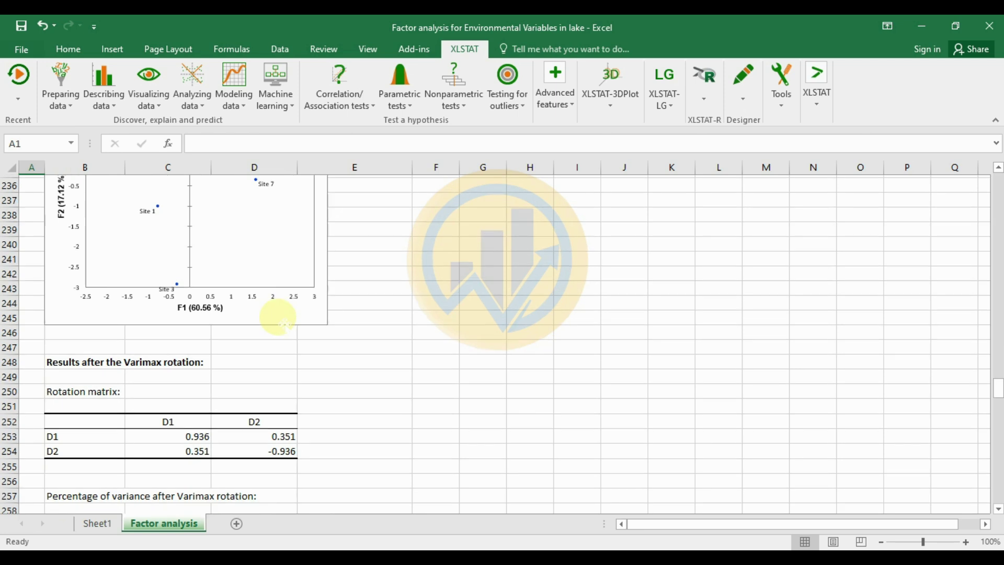
Show the variance after Varimax rotation table: D1 54.923%, D2 22.345%, total 77.269%.
scroll(277, 318, down, 2)
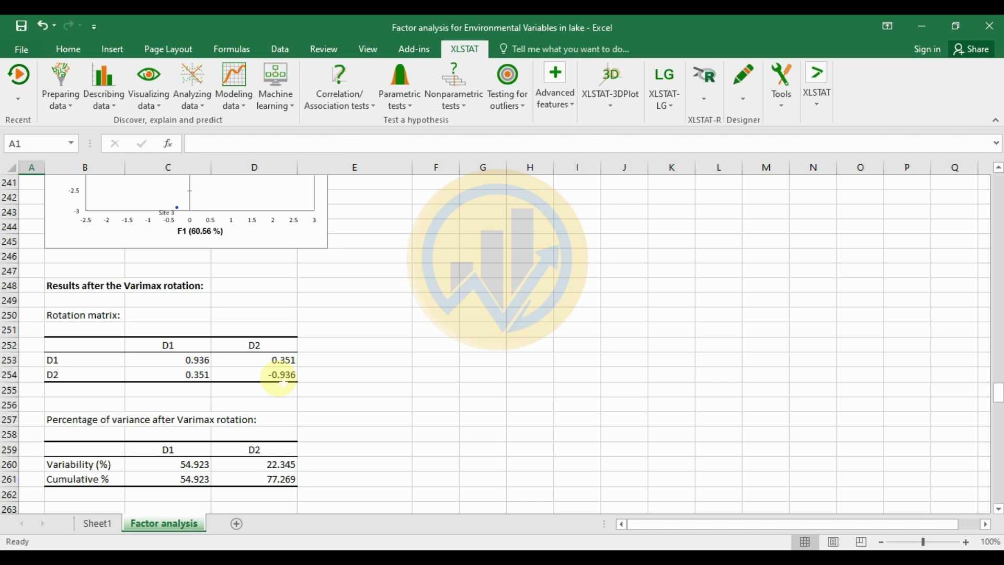
scroll(376, 353, down, 2)
scroll(376, 353, down, 1)
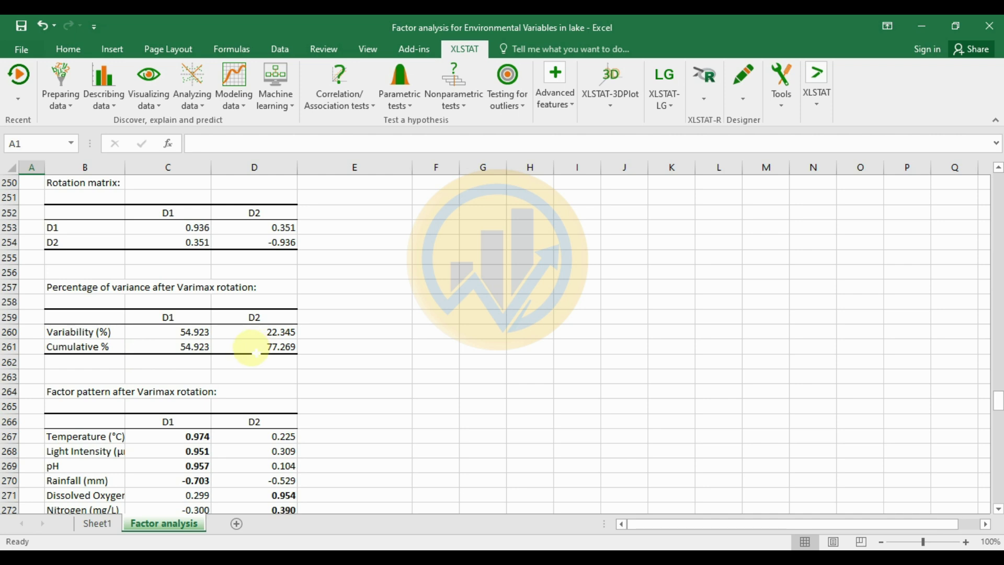
Scroll to the rotated factor pattern and D1–D2 loadings chart (Temperature 0.974, Dissolved Oxygen 0.954).
scroll(157, 413, down, 1)
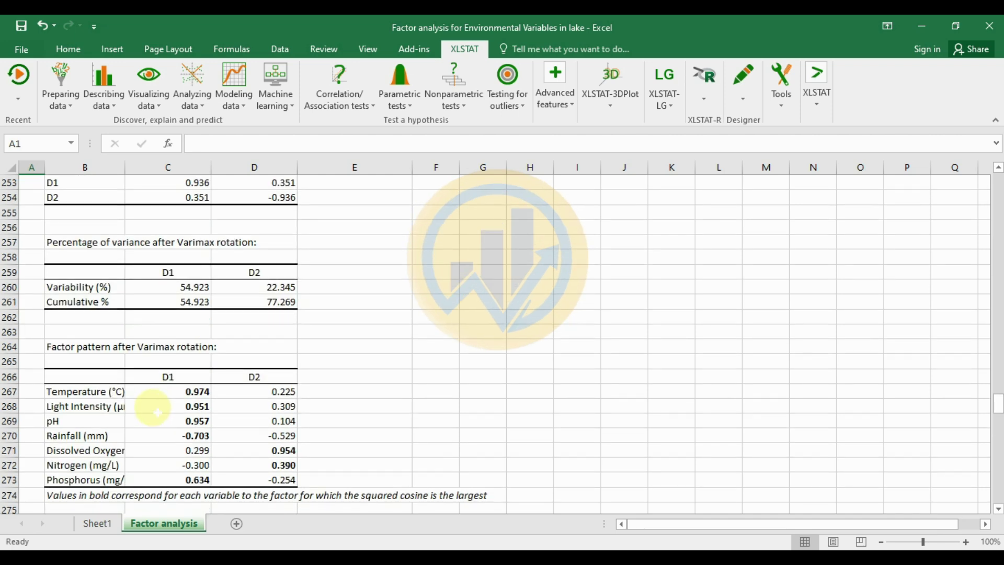
scroll(156, 413, down, 2)
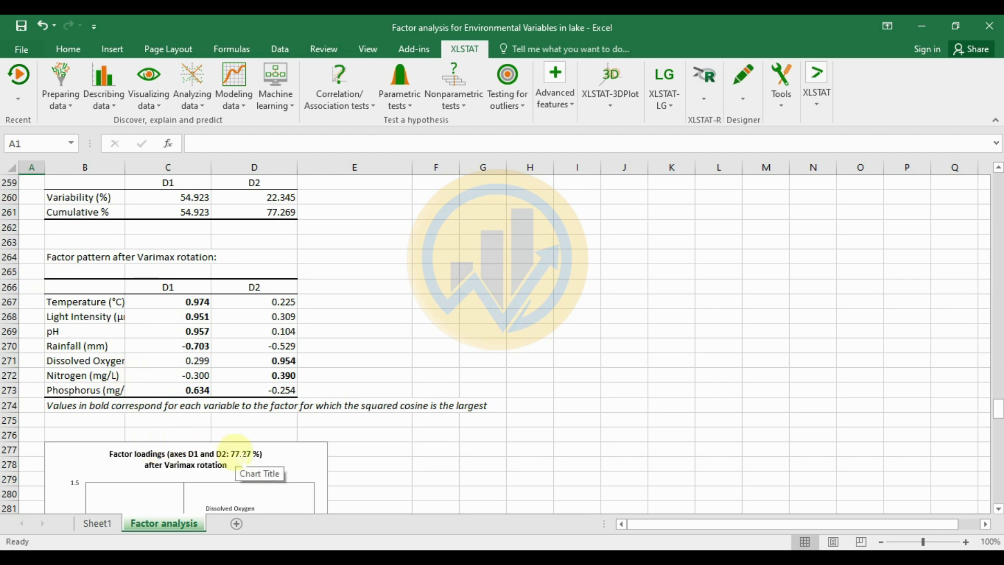
scroll(235, 451, down, 1)
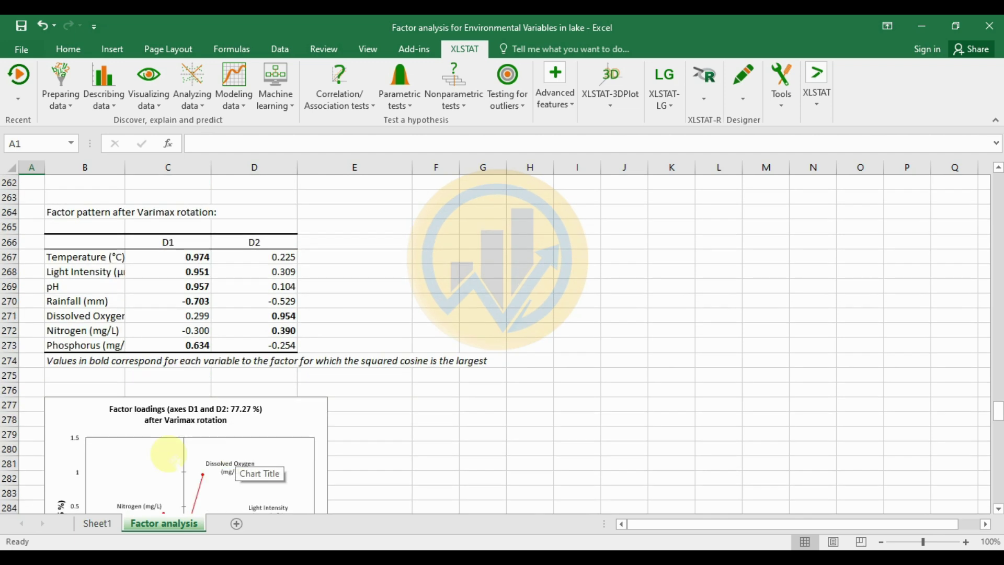
scroll(238, 452, down, 1)
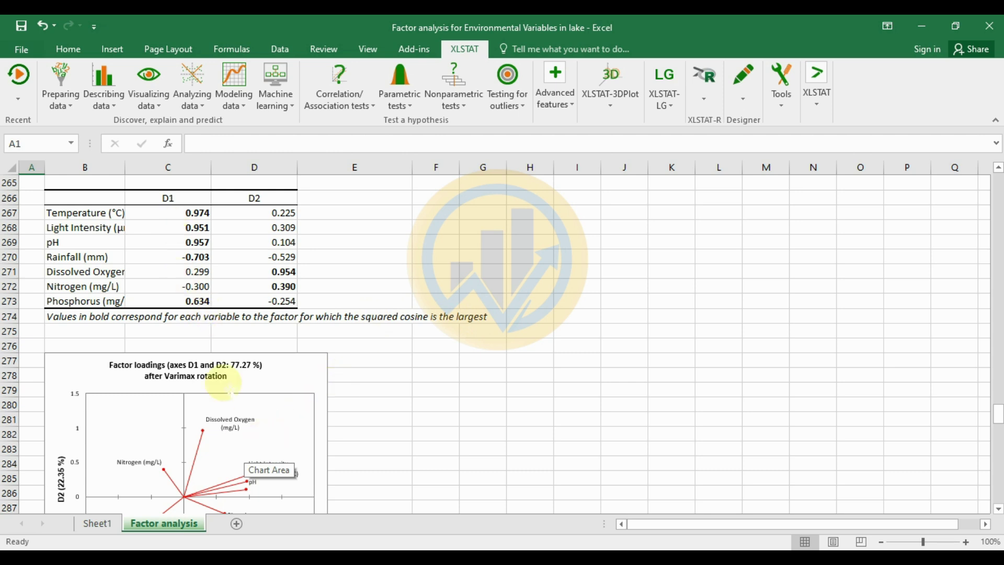
Read the Varimax loadings chart points, then show Cronbach's alpha: 0.561 for D1, 0.504 for D2.
scroll(248, 428, down, 1)
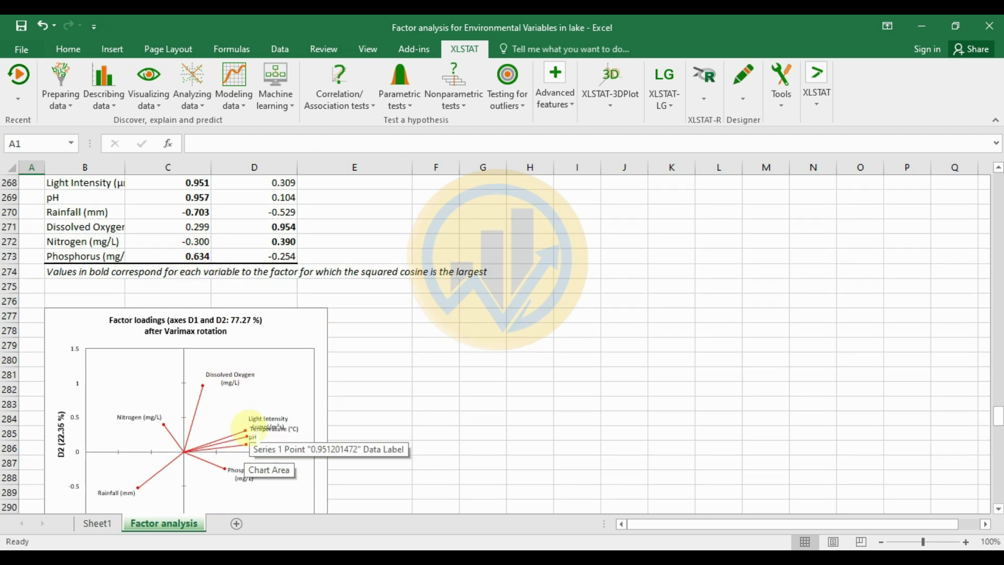
scroll(248, 428, up, 1)
scroll(249, 427, up, 1)
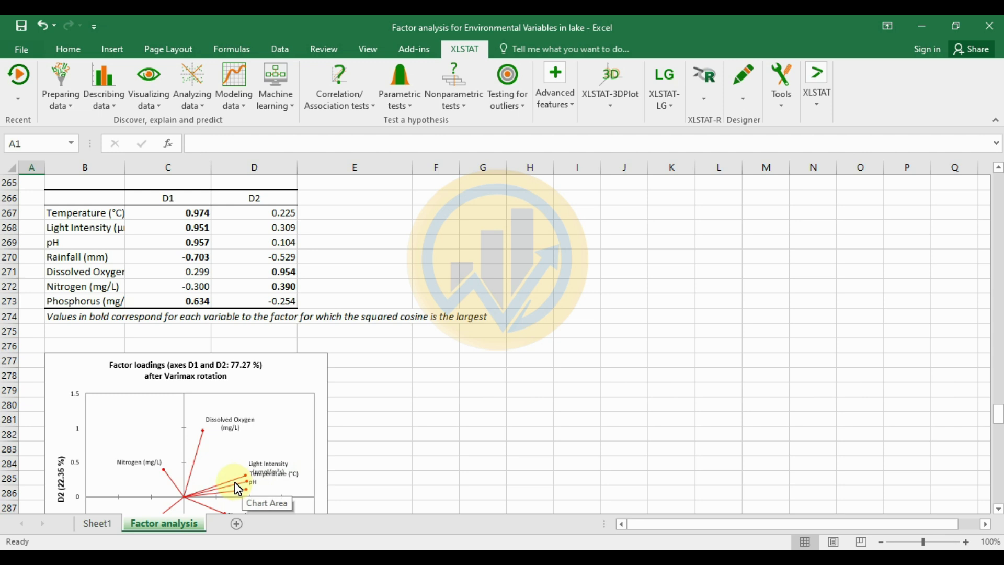
mouse_move(238, 489)
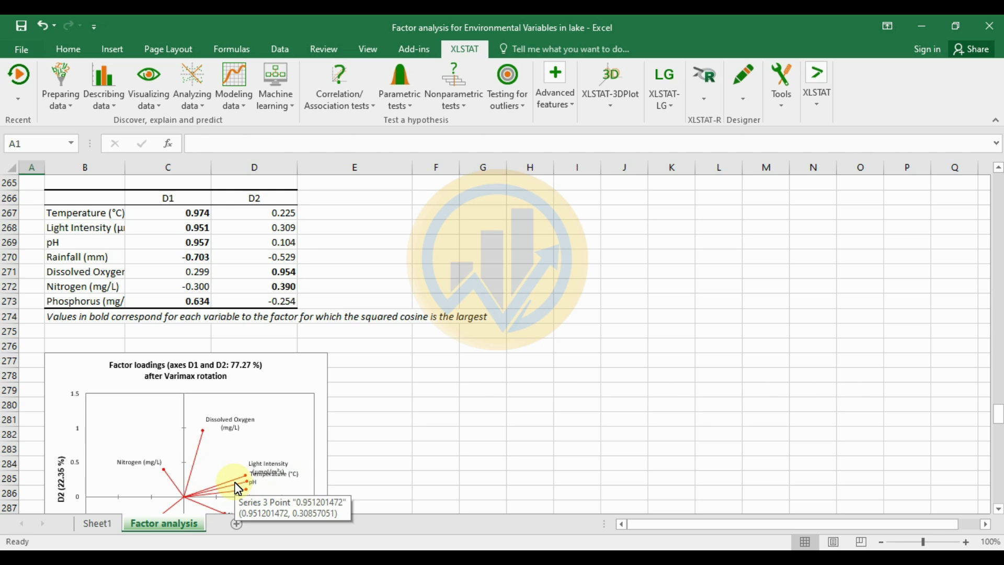
scroll(246, 393, down, 1)
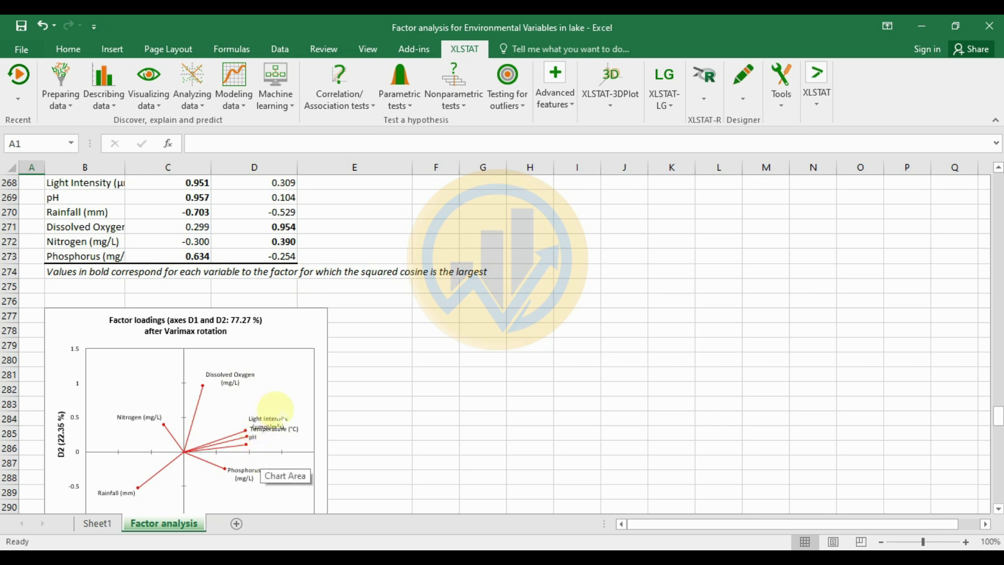
scroll(277, 413, down, 2)
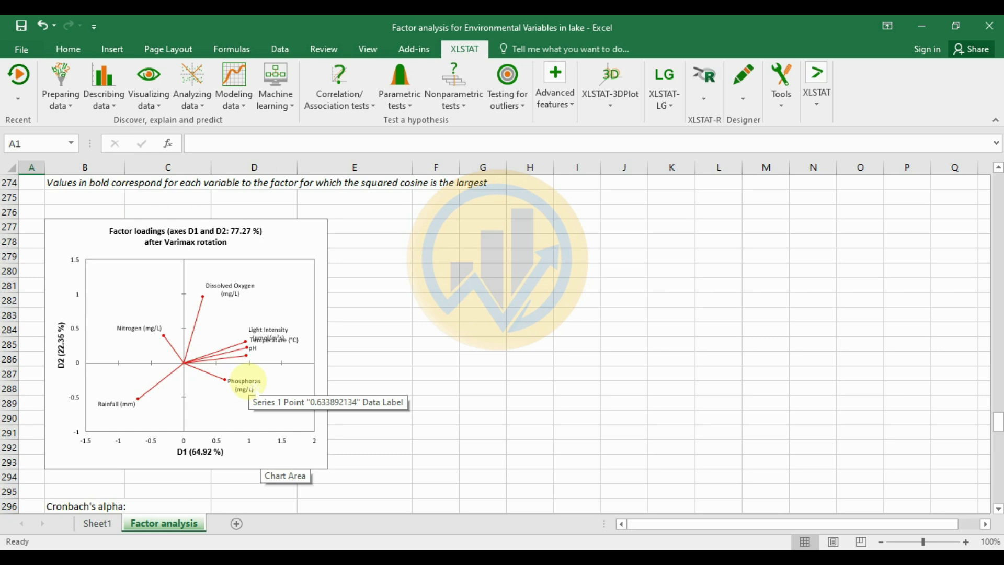
mouse_move(144, 400)
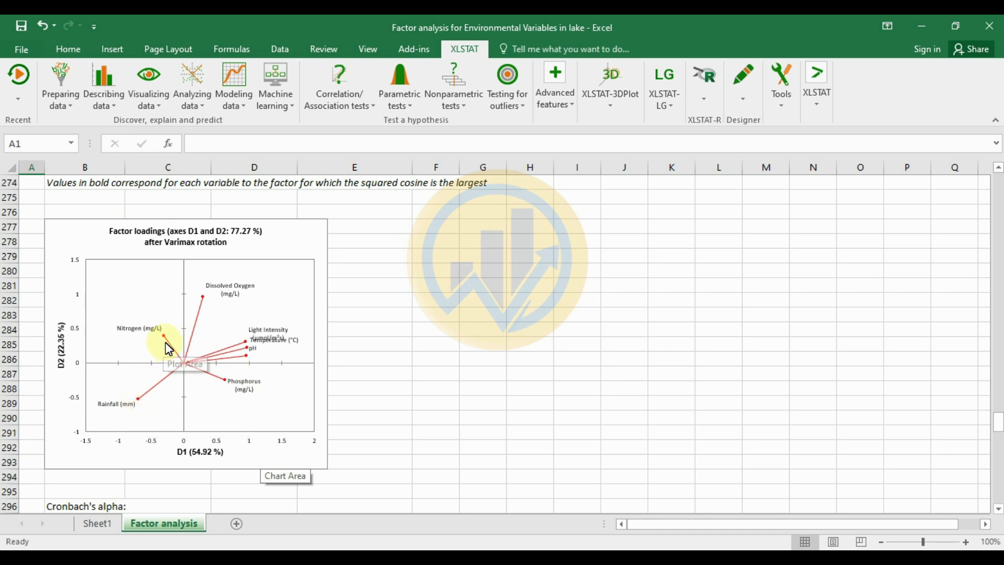
mouse_move(166, 345)
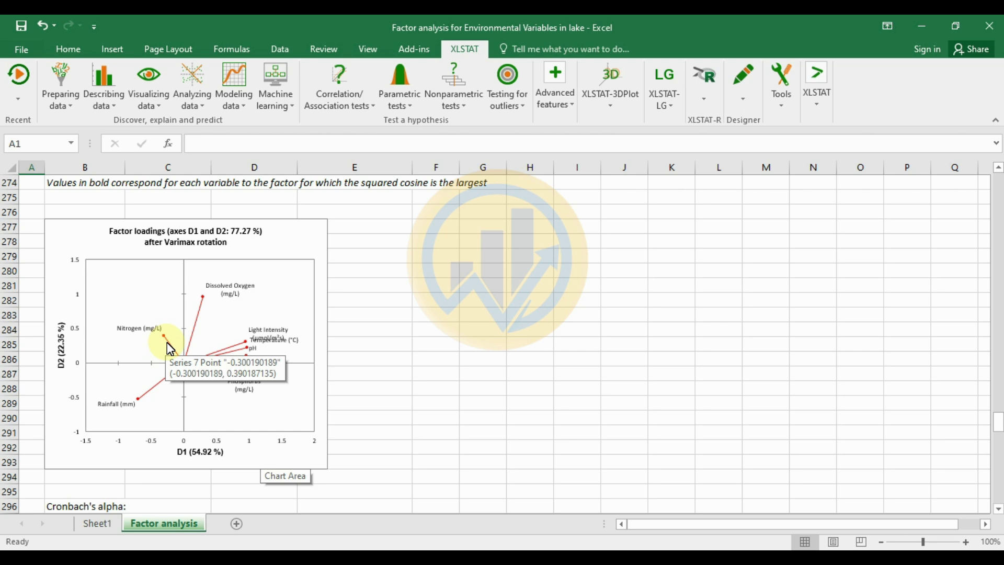
scroll(269, 363, down, 3)
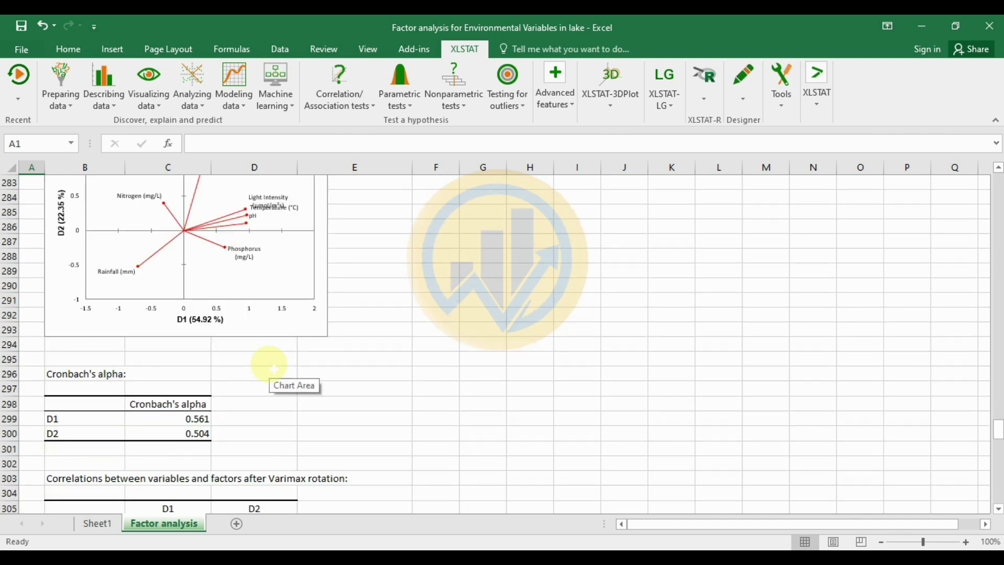
Show the Varimax variable–factor correlations (Temperature 0.865 on D1) and the 77.27% D1–D2 variables chart.
scroll(321, 392, down, 2)
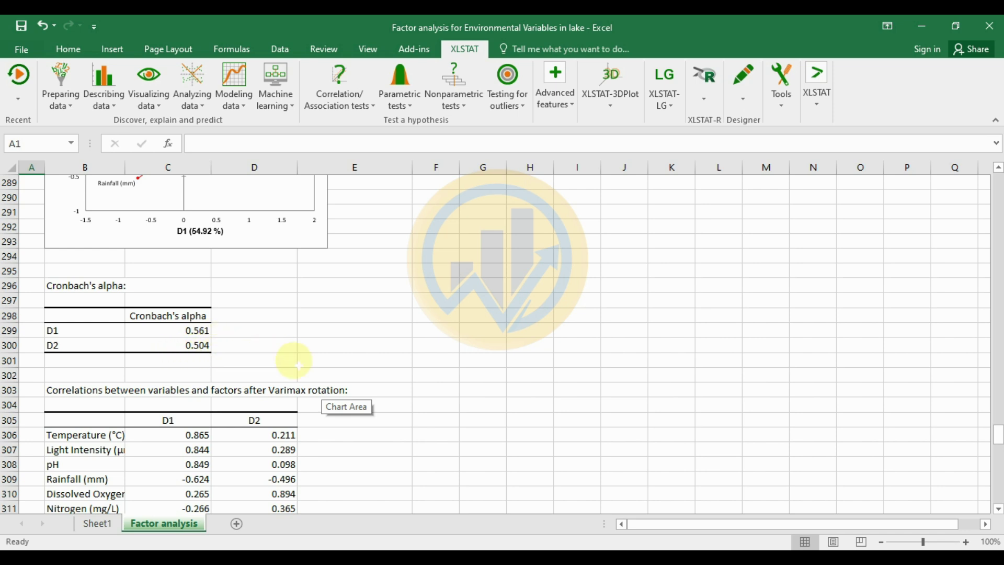
scroll(296, 365, down, 2)
scroll(296, 365, down, 1)
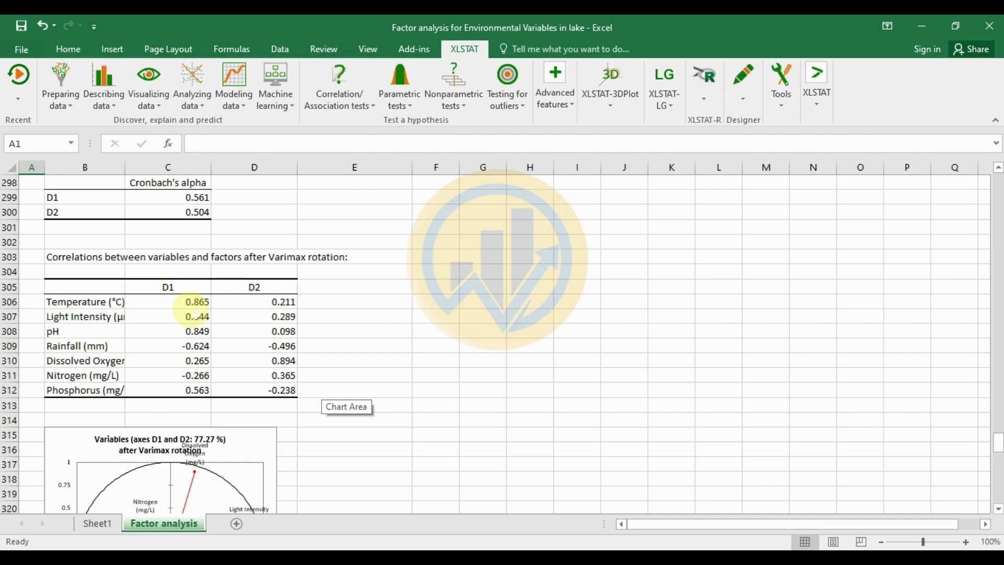
scroll(217, 330, down, 4)
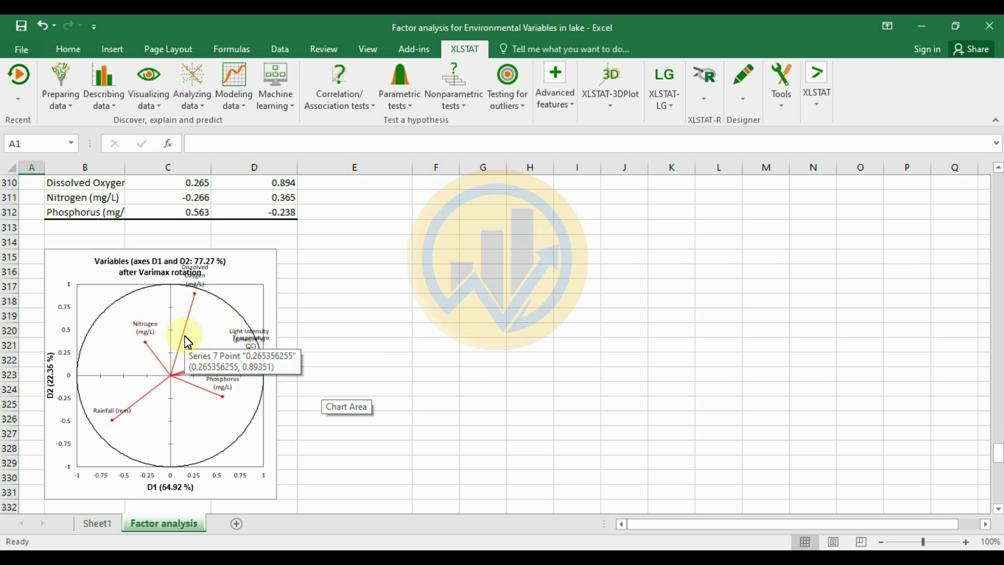
Read the correlation-circle points, then show the Varimax pattern coefficients (Light Intensity 2.662 on D1, -2.261 on D2).
scroll(187, 342, up, 2)
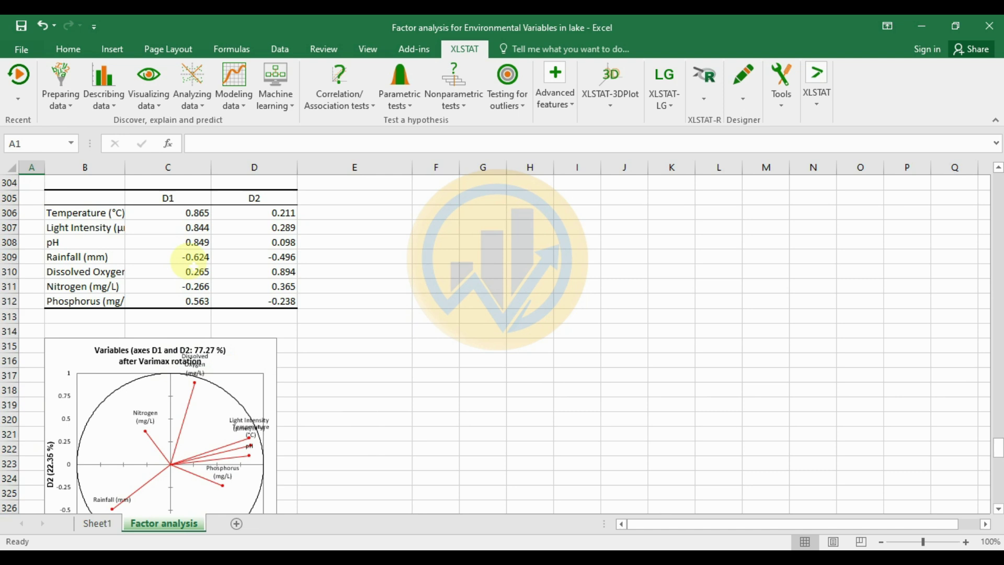
scroll(204, 408, down, 1)
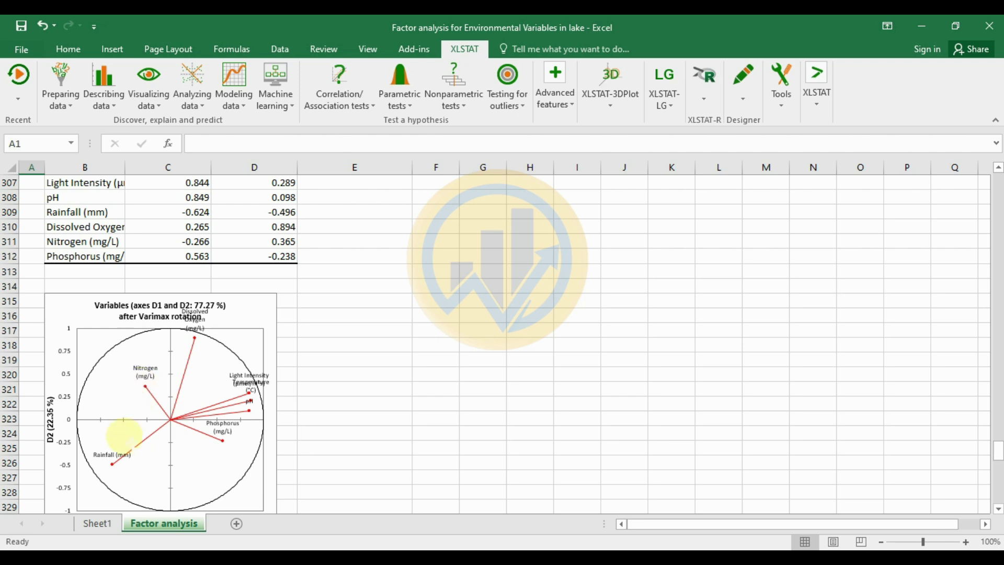
mouse_move(120, 463)
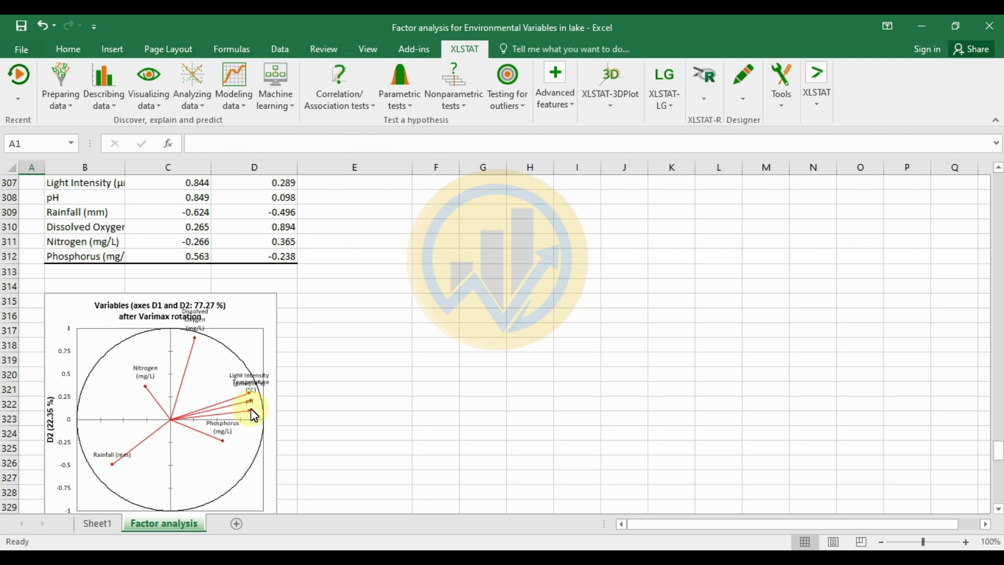
mouse_move(247, 391)
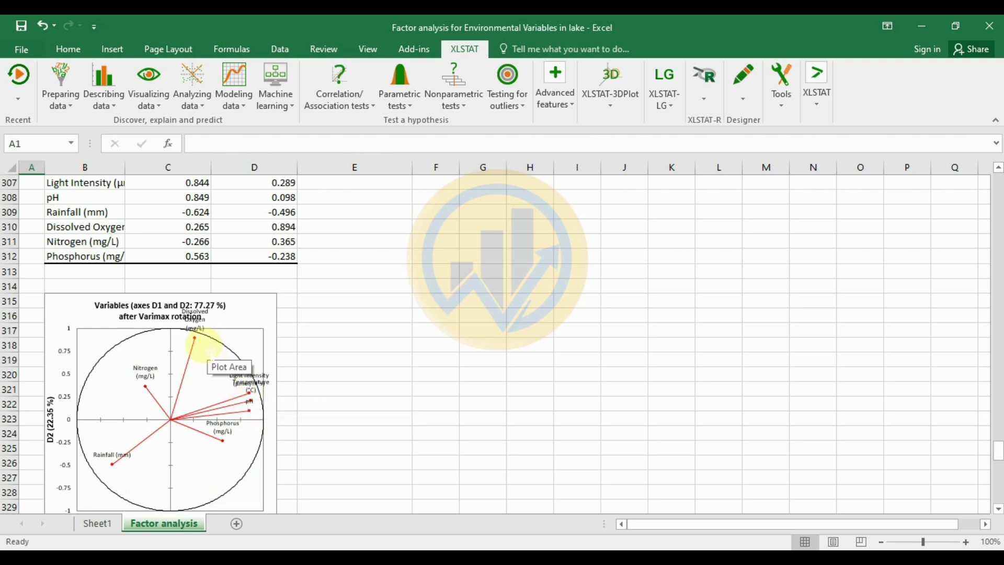
scroll(209, 362, down, 7)
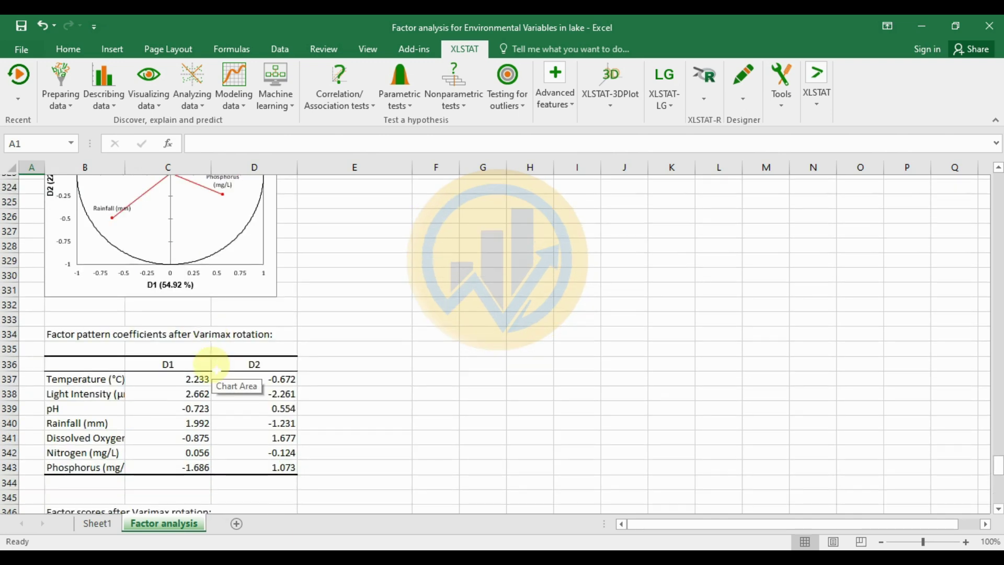
Scroll to the Varimax factor scores for Sites 1–10 (Site 3 at 2.497 on D2) and the D1–D2 observations chart.
scroll(216, 369, down, 3)
scroll(217, 369, down, 3)
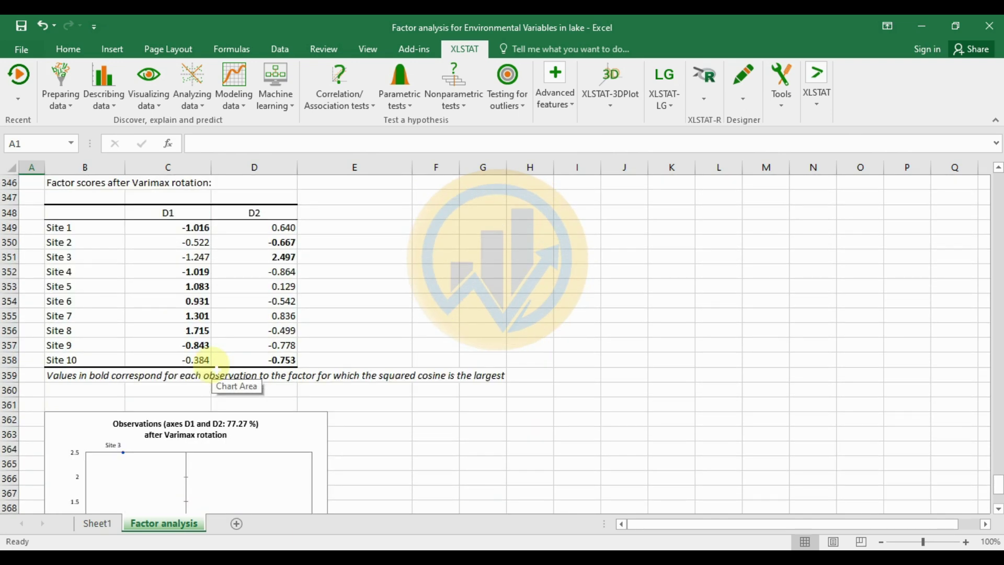
scroll(214, 368, up, 4)
scroll(212, 369, up, 1)
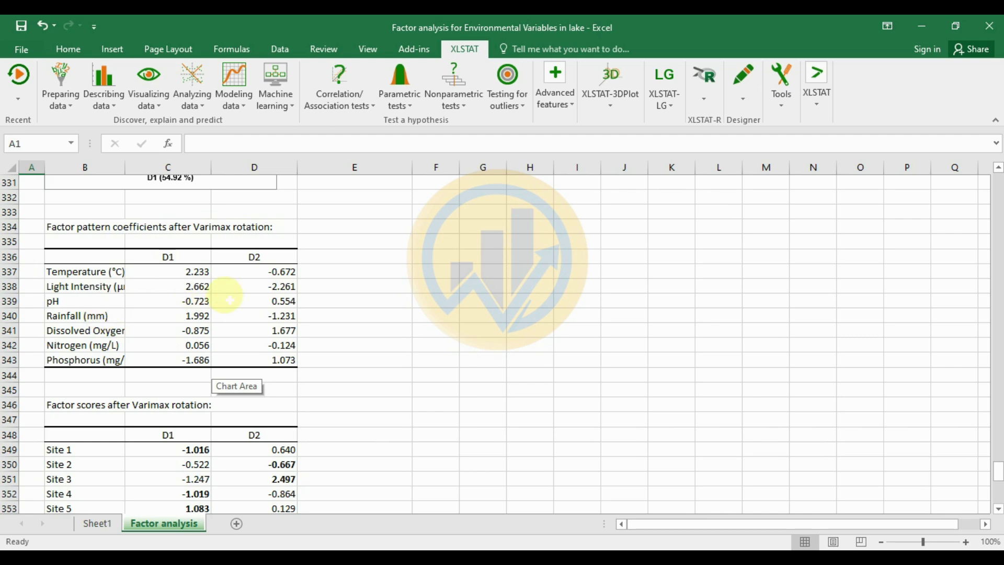
scroll(225, 291, down, 2)
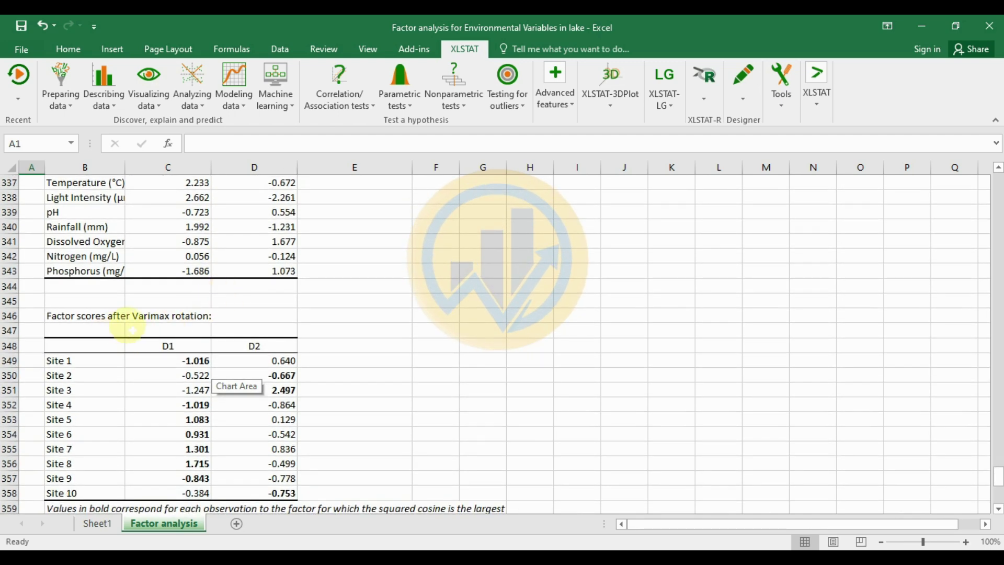
scroll(131, 330, down, 2)
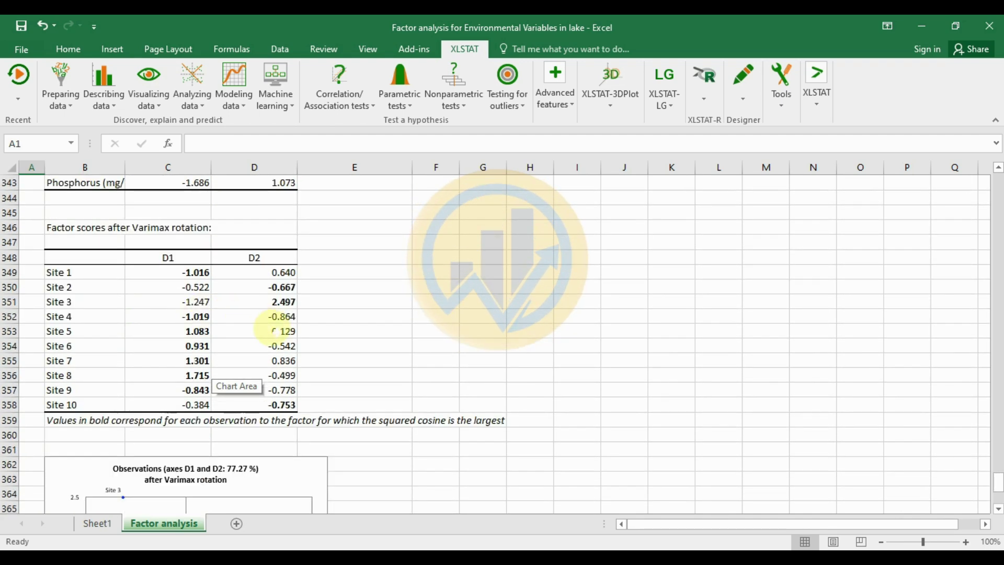
scroll(273, 330, down, 1)
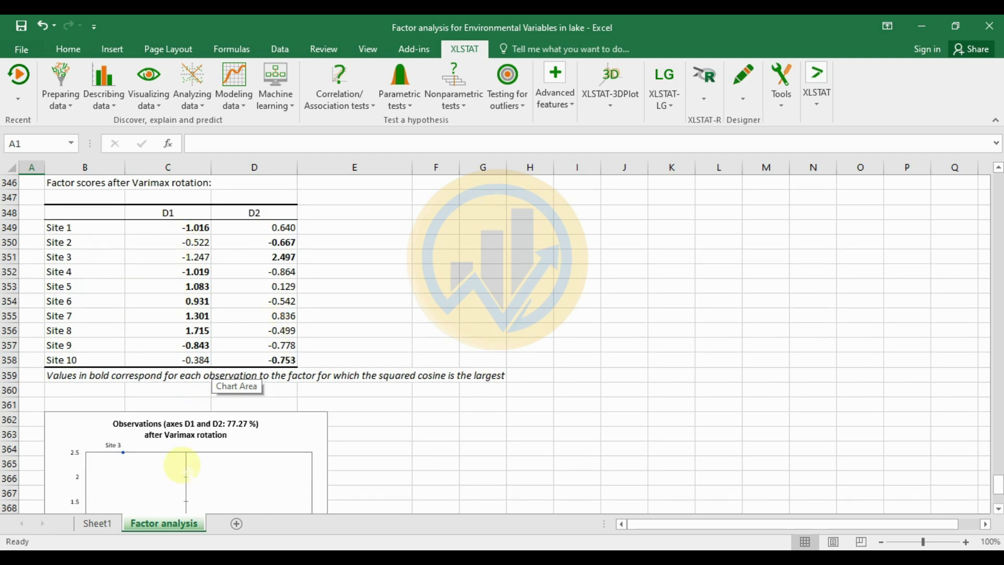
scroll(204, 455, down, 2)
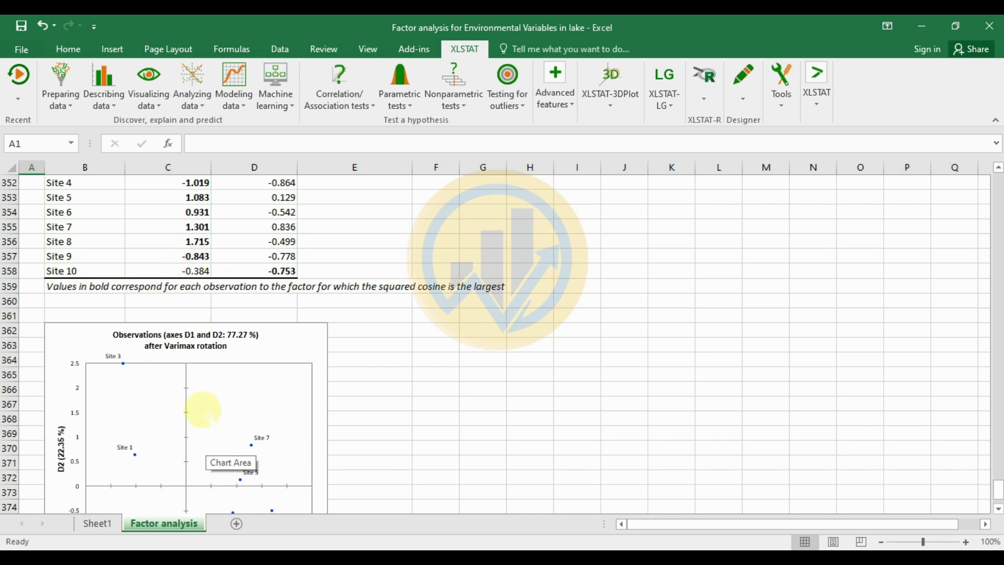
scroll(222, 420, down, 1)
scroll(266, 387, down, 2)
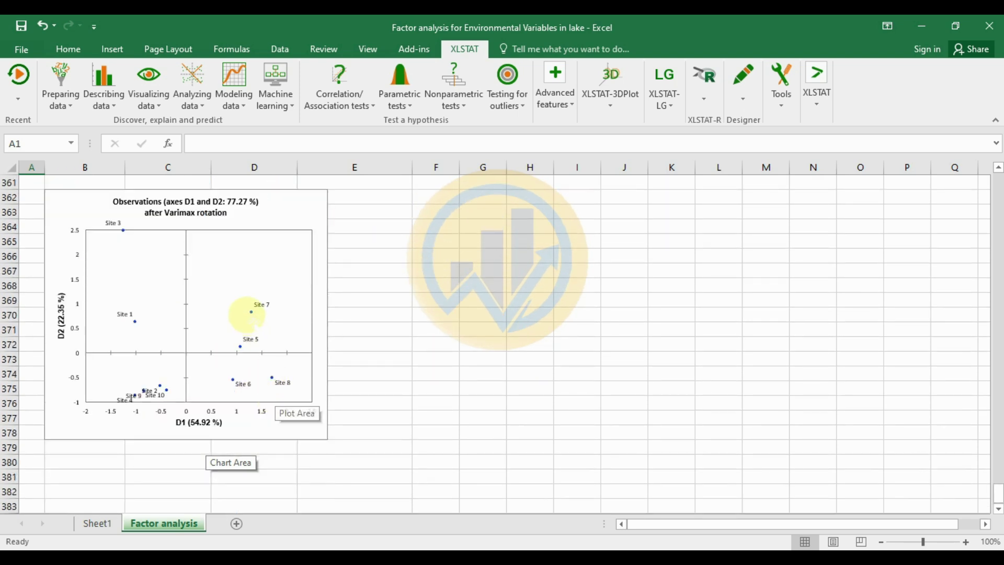
mouse_move(256, 316)
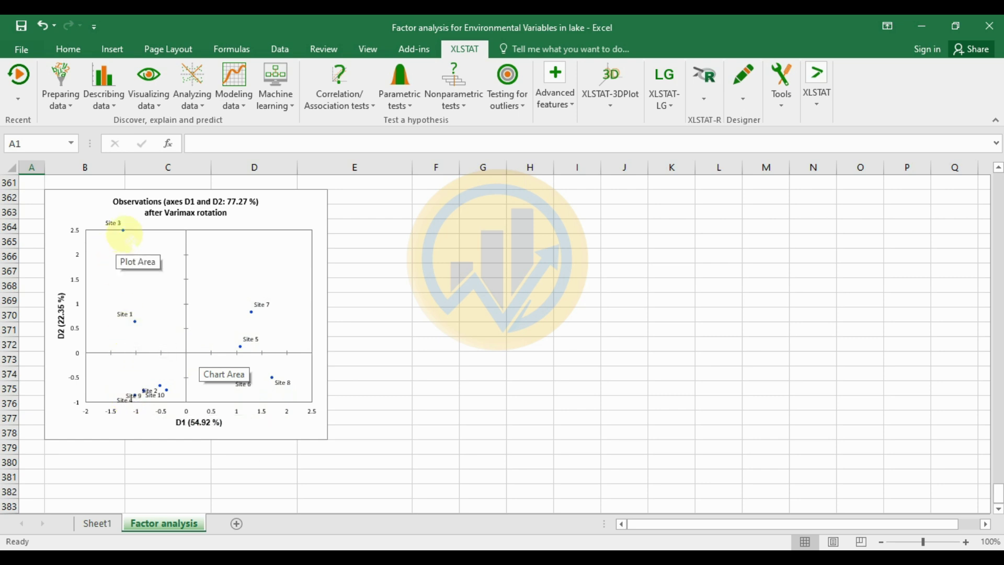
mouse_move(123, 234)
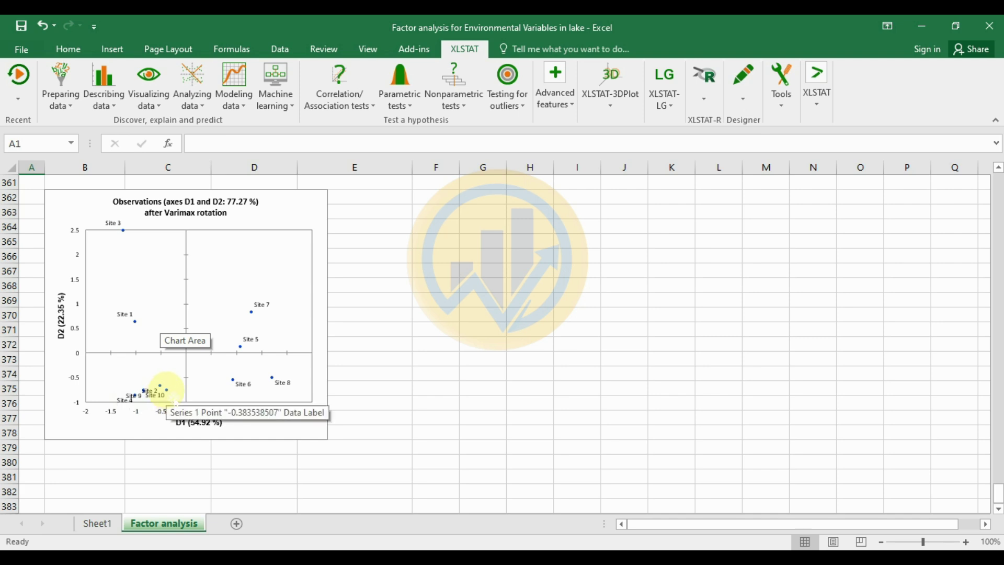
scroll(166, 390, down, 2)
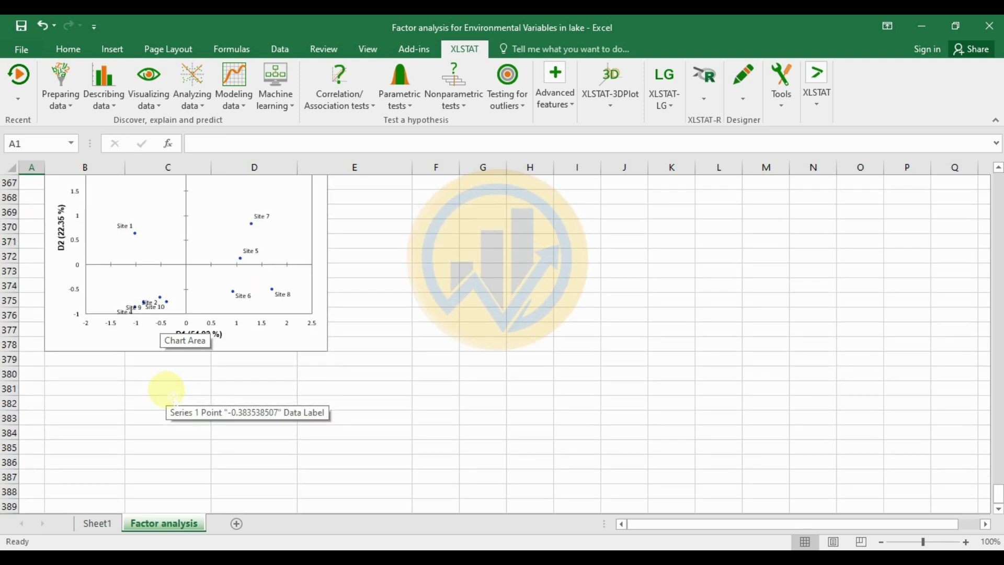
scroll(166, 390, up, 2)
scroll(166, 389, up, 1)
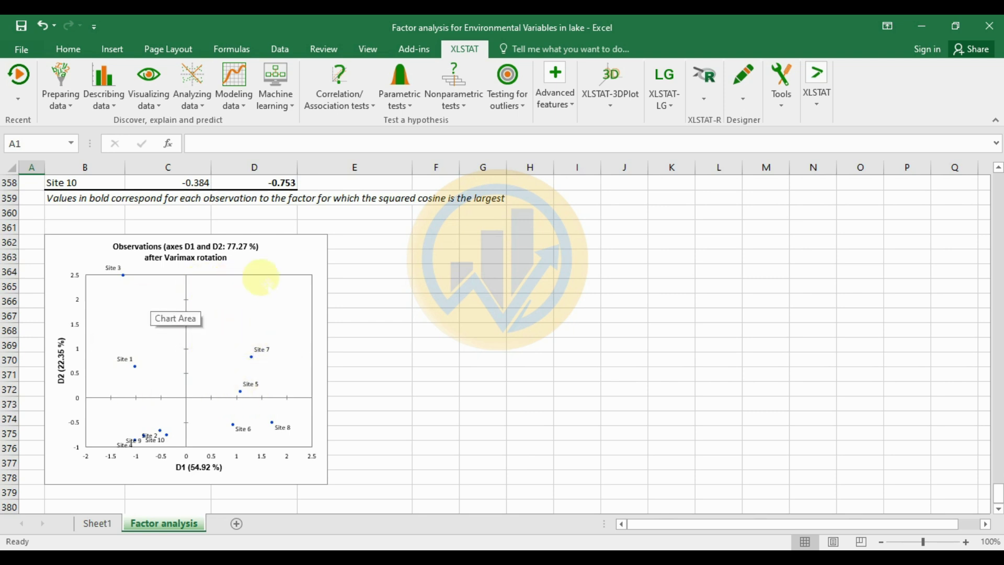
scroll(267, 314, up, 1)
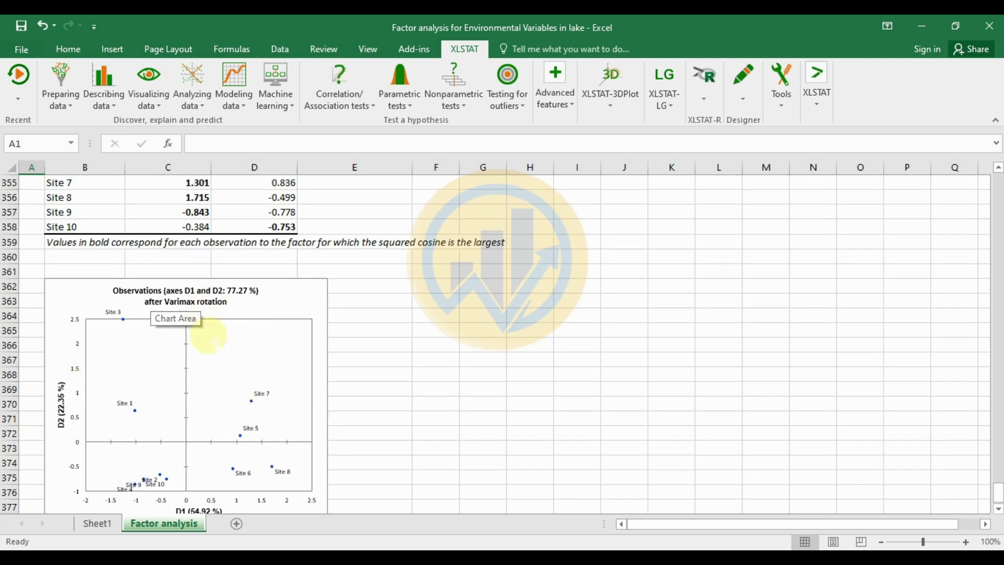
scroll(228, 343, up, 1)
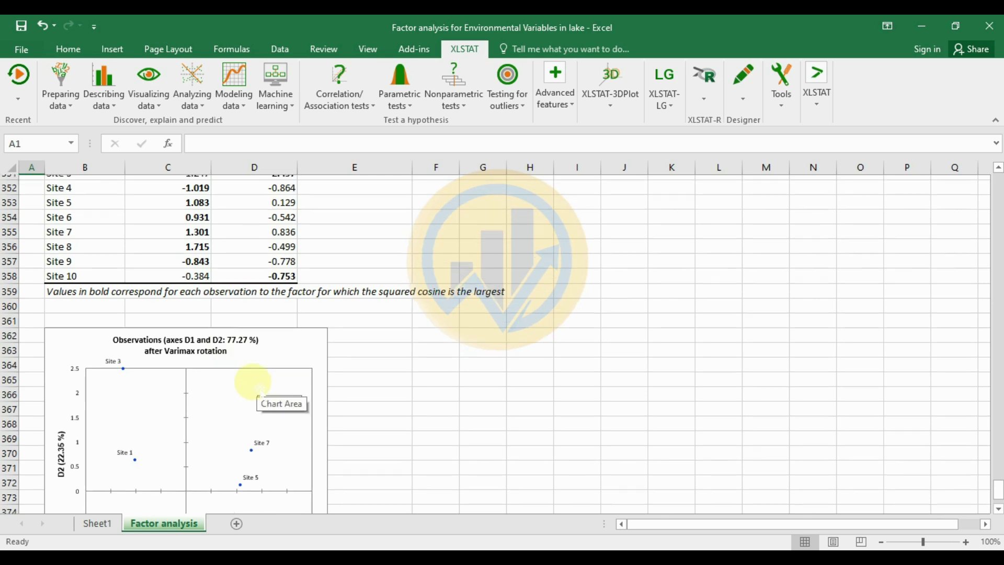
scroll(274, 398, up, 2)
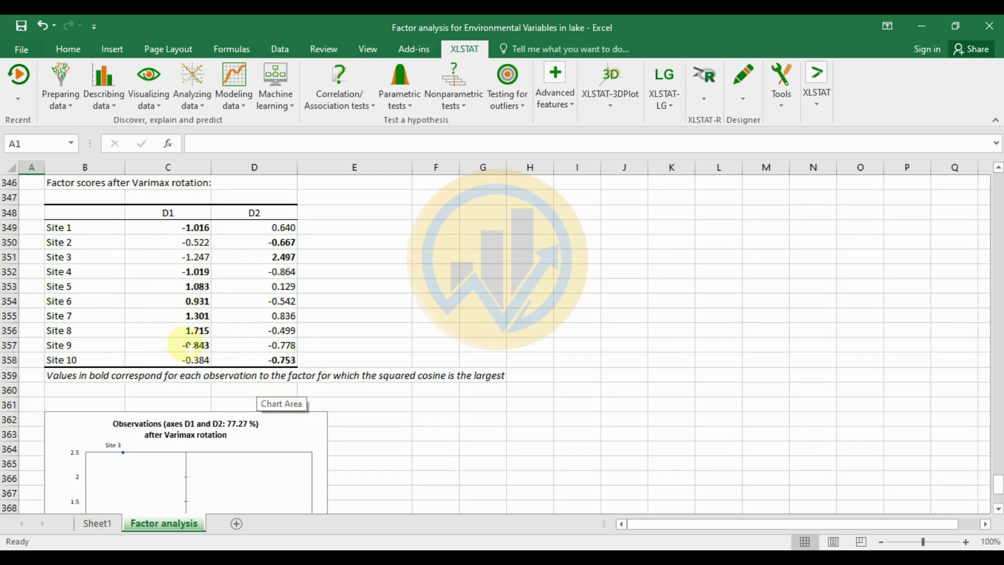